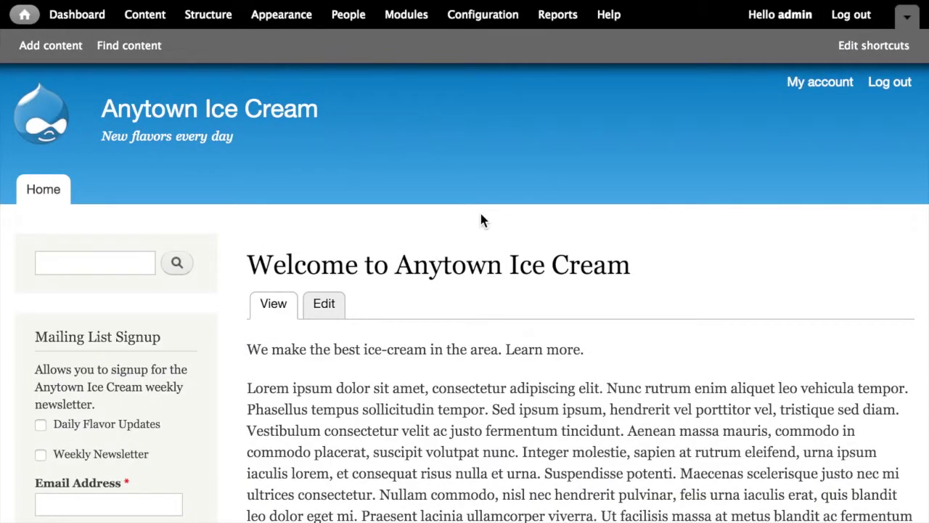
Review the user fields under Account settings > Manage fields, then open the admin's profile page.
{"action": "left_click", "coordinate": [481, 15]}
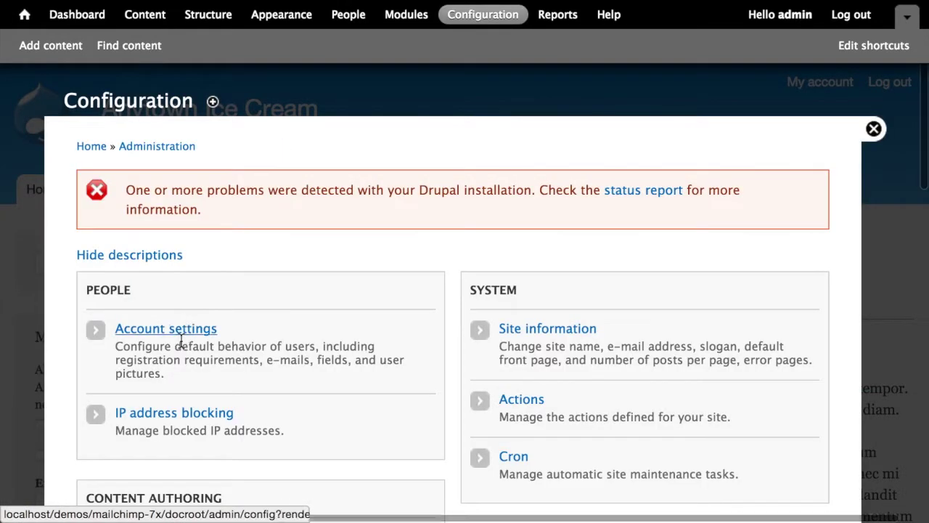
{"action": "left_click", "coordinate": [176, 338]}
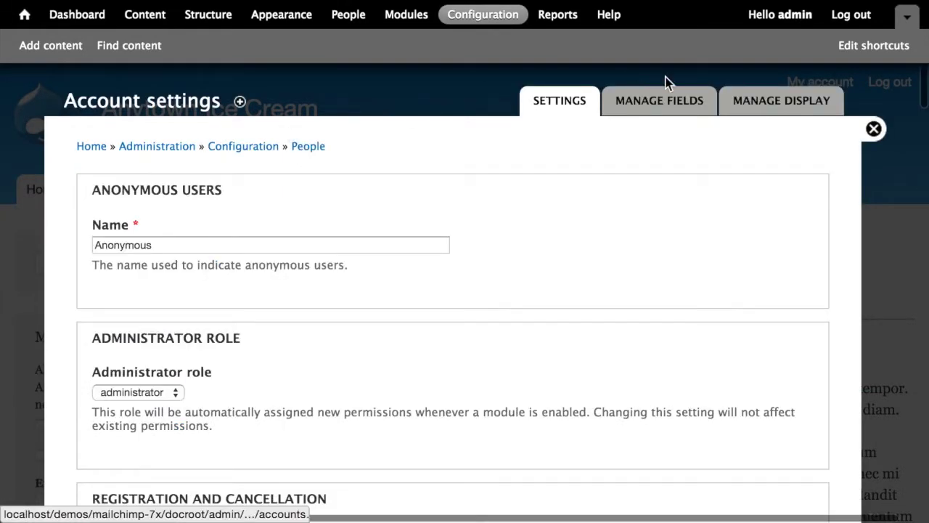
{"action": "left_click", "coordinate": [668, 100]}
{"action": "scroll", "coordinate": [588, 197], "scroll_direction": "down", "scroll_amount": 3}
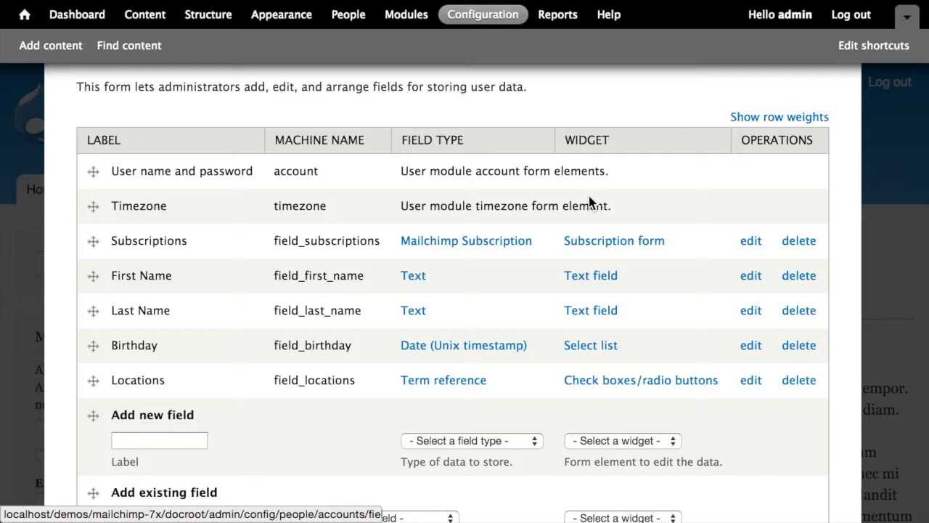
{"action": "left_click", "coordinate": [779, 13]}
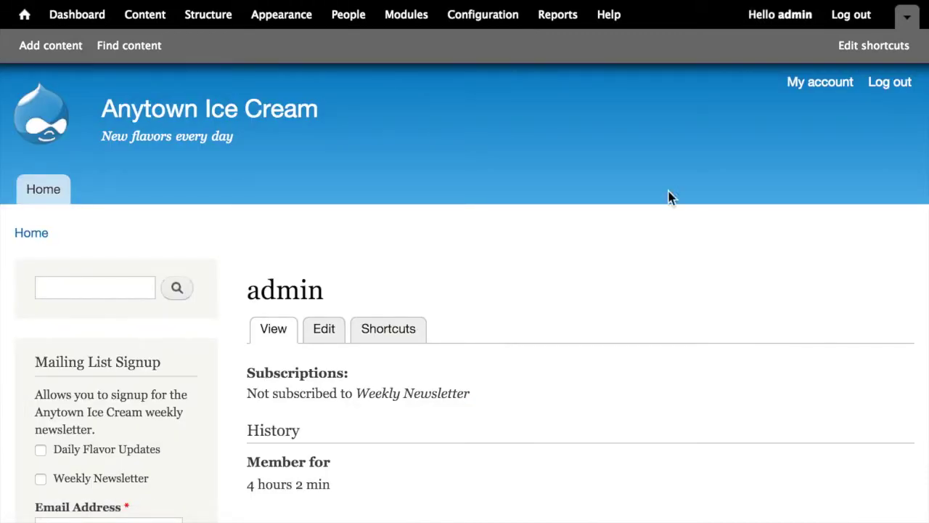
Open the admin account's edit form and scroll down to the Birthday and Locations fields.
{"action": "left_click", "coordinate": [323, 331]}
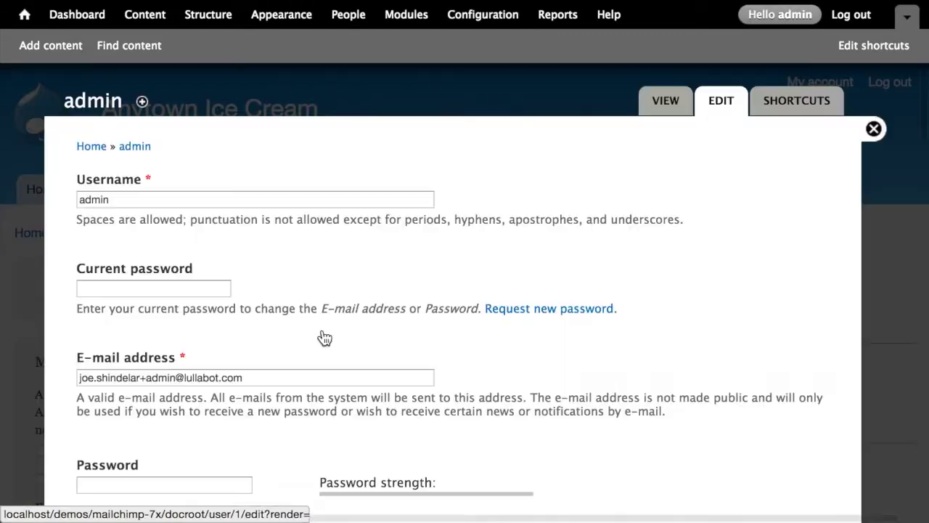
{"action": "scroll", "coordinate": [325, 339], "scroll_direction": "down", "scroll_amount": 3}
{"action": "scroll", "coordinate": [324, 338], "scroll_direction": "down", "scroll_amount": 10}
{"action": "scroll", "coordinate": [325, 339], "scroll_direction": "down", "scroll_amount": 1}
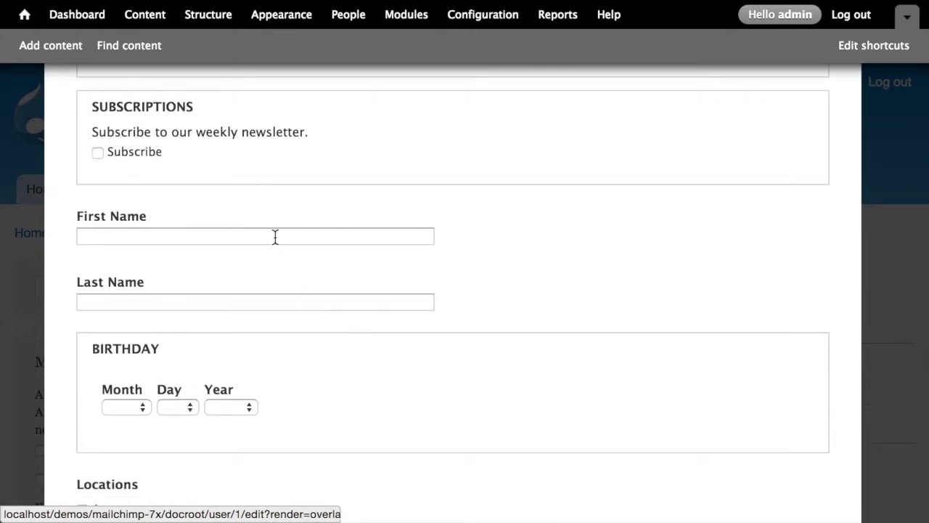
{"action": "scroll", "coordinate": [320, 377], "scroll_direction": "down", "scroll_amount": 2}
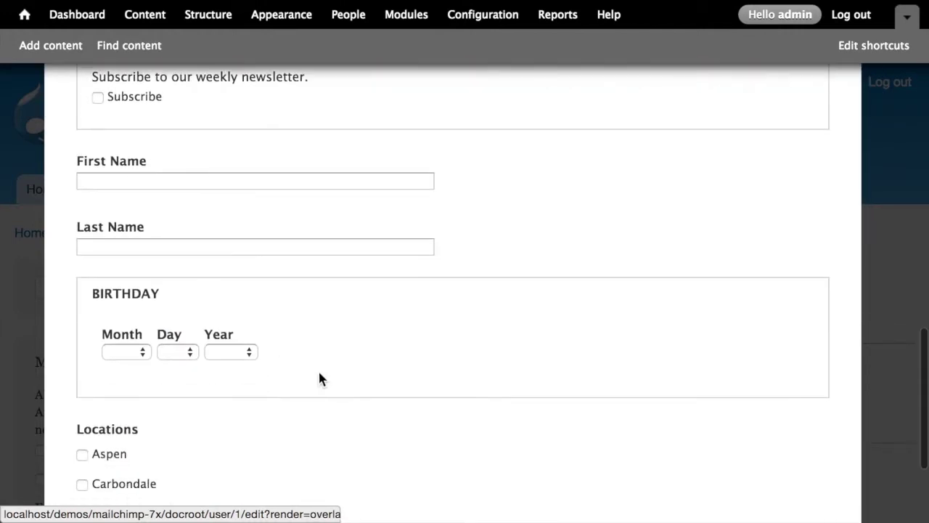
{"action": "scroll", "coordinate": [291, 365], "scroll_direction": "down", "scroll_amount": 3}
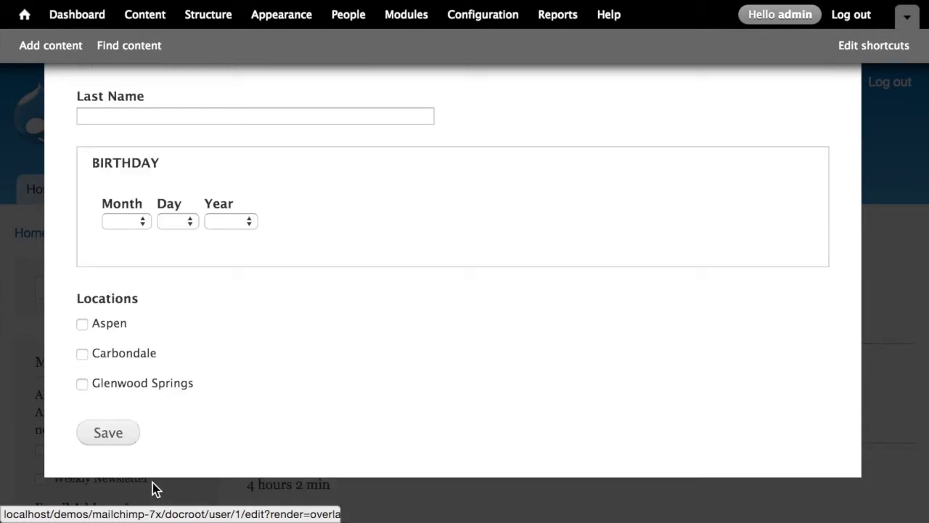
{"action": "scroll", "coordinate": [356, 394], "scroll_direction": "up", "scroll_amount": 5}
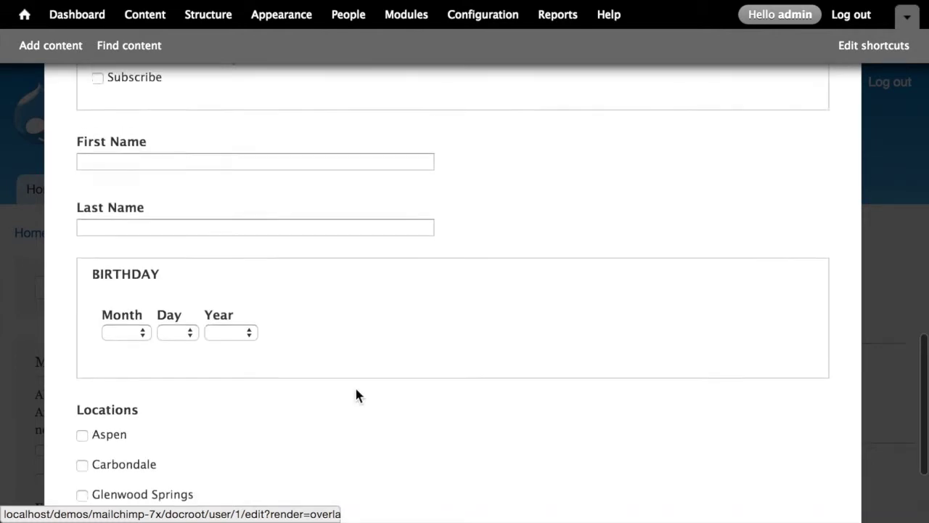
{"action": "scroll", "coordinate": [356, 394], "scroll_direction": "down", "scroll_amount": 2}
{"action": "scroll", "coordinate": [356, 394], "scroll_direction": "down", "scroll_amount": 1}
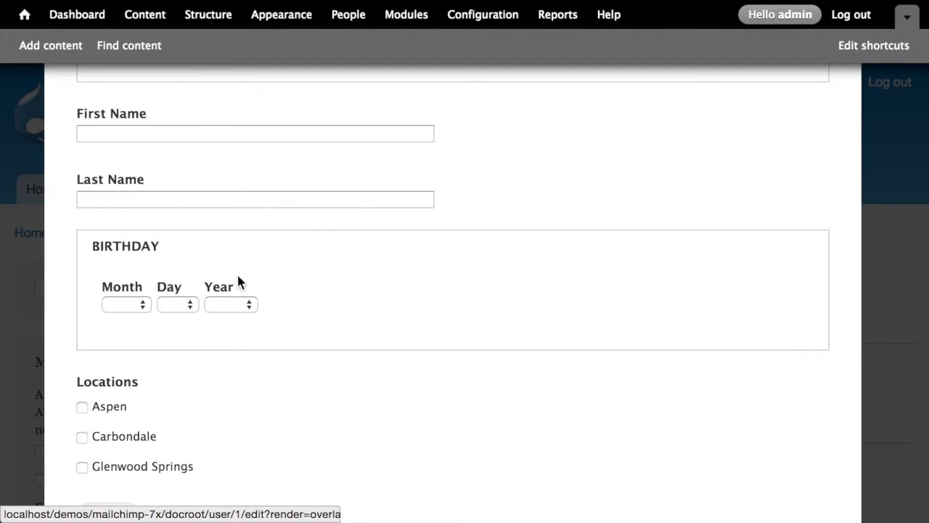
{"action": "scroll", "coordinate": [265, 269], "scroll_direction": "down", "scroll_amount": 2}
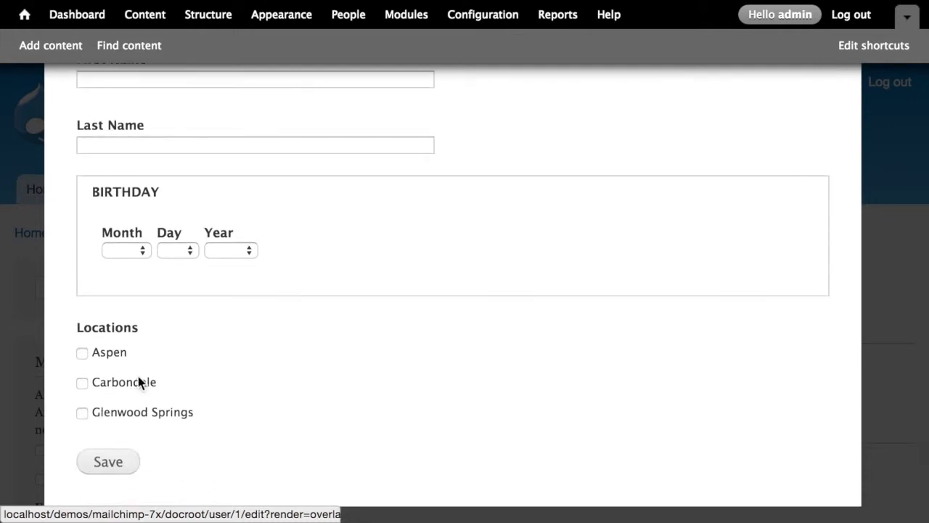
Tick, then untick, the Aspen, Carbondale and Glenwood Springs locations so none stay selected.
{"action": "left_click", "coordinate": [103, 354]}
{"action": "left_click", "coordinate": [114, 383]}
{"action": "left_click", "coordinate": [120, 411]}
{"action": "left_click", "coordinate": [121, 391]}
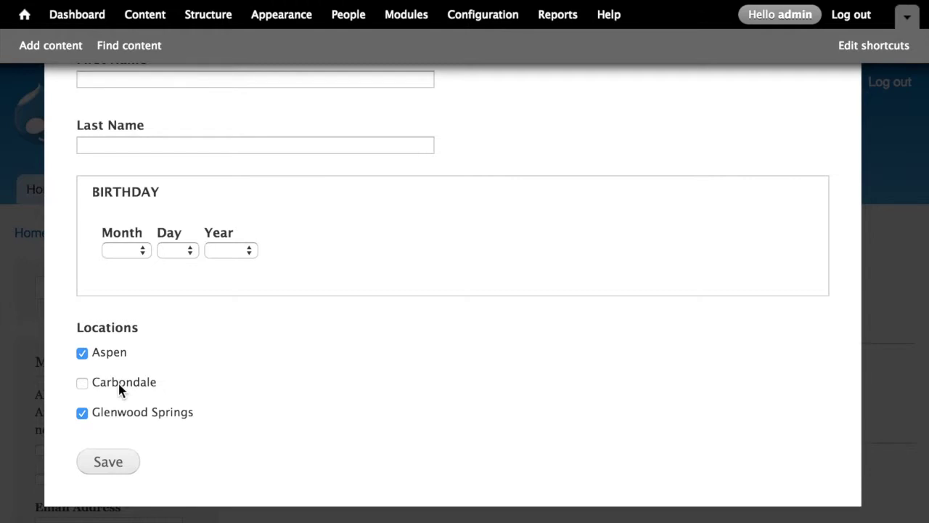
{"action": "left_click", "coordinate": [109, 353]}
{"action": "left_click", "coordinate": [129, 414]}
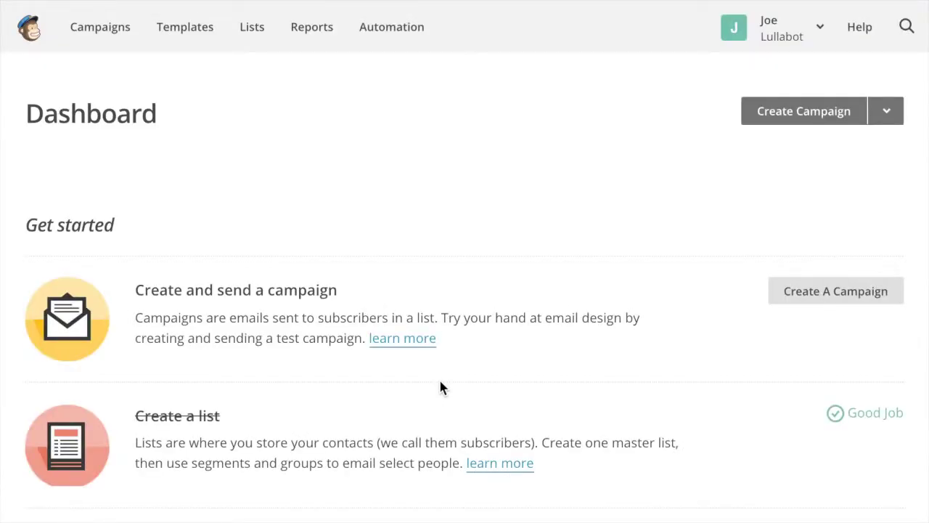
Go to the Weekly Newsletter list's List fields and *|MERGE|* tags settings page.
{"action": "left_click", "coordinate": [254, 26]}
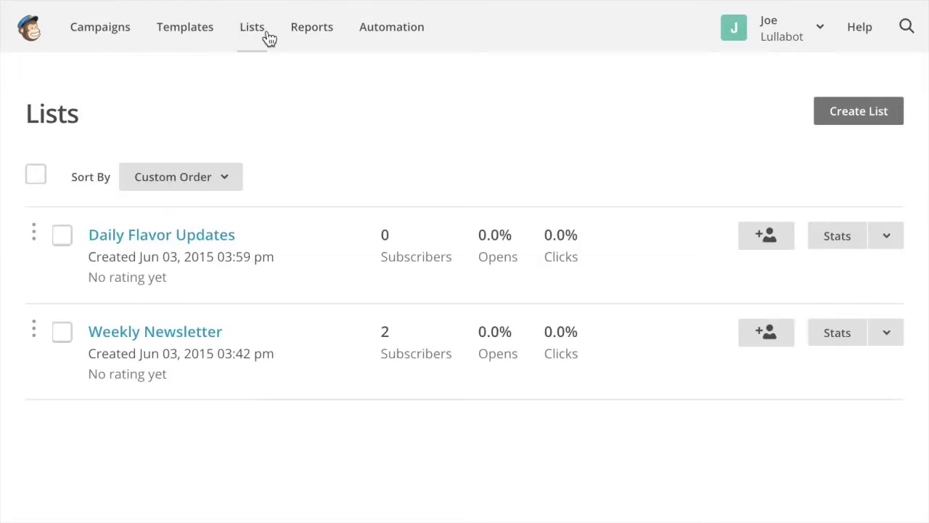
{"action": "left_click", "coordinate": [181, 336]}
{"action": "scroll", "coordinate": [412, 249], "scroll_direction": "down", "scroll_amount": 2}
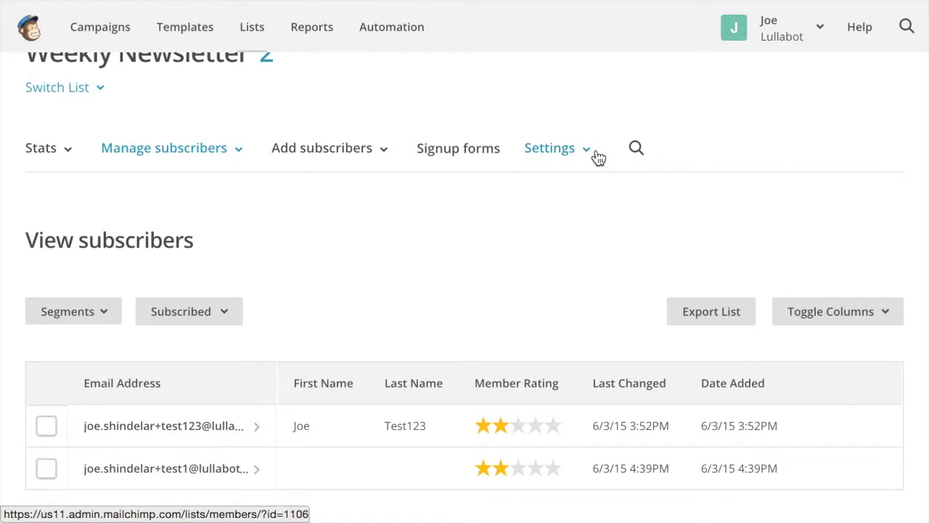
{"action": "left_click", "coordinate": [588, 156]}
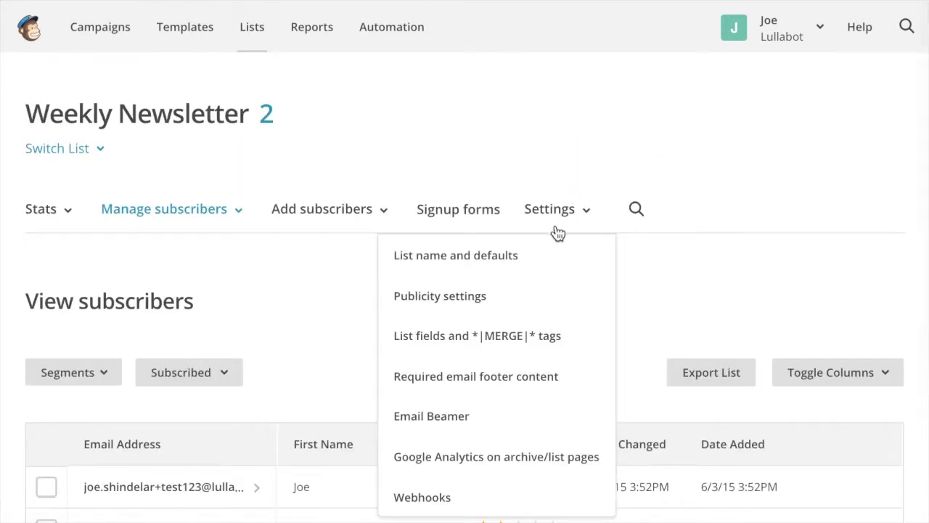
{"action": "left_click", "coordinate": [498, 348]}
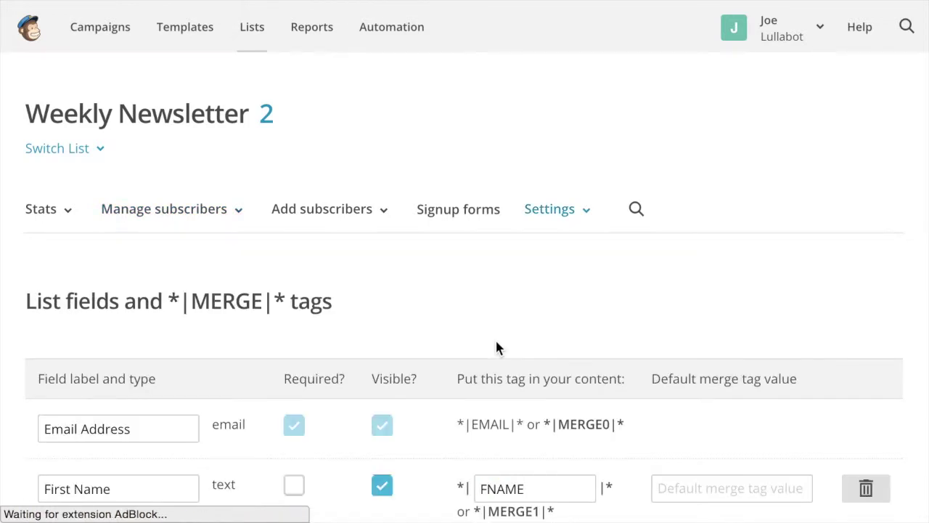
Scroll down the Weekly Newsletter list fields page to reach Add A Field.
{"action": "scroll", "coordinate": [586, 248], "scroll_direction": "down", "scroll_amount": 3}
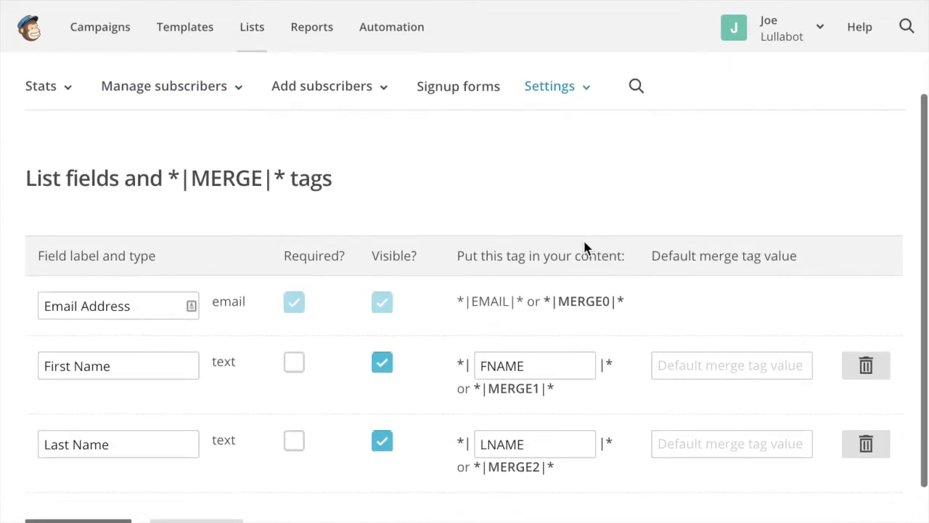
{"action": "scroll", "coordinate": [585, 248], "scroll_direction": "down", "scroll_amount": 1}
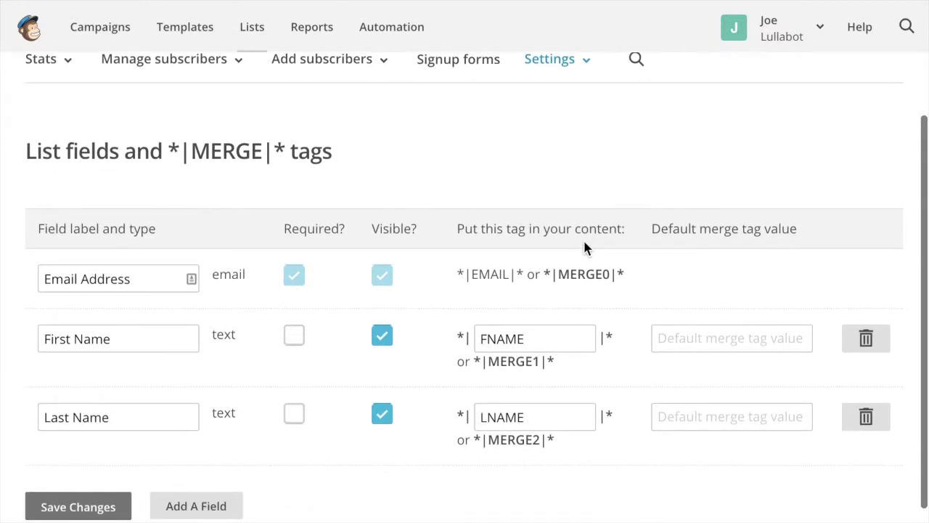
{"action": "scroll", "coordinate": [585, 243], "scroll_direction": "down", "scroll_amount": 1}
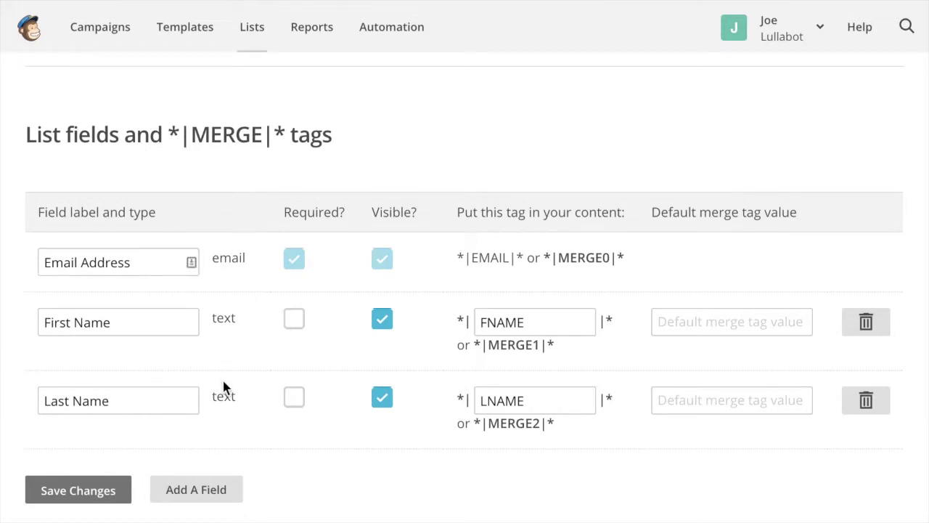
{"action": "scroll", "coordinate": [313, 366], "scroll_direction": "down", "scroll_amount": 2}
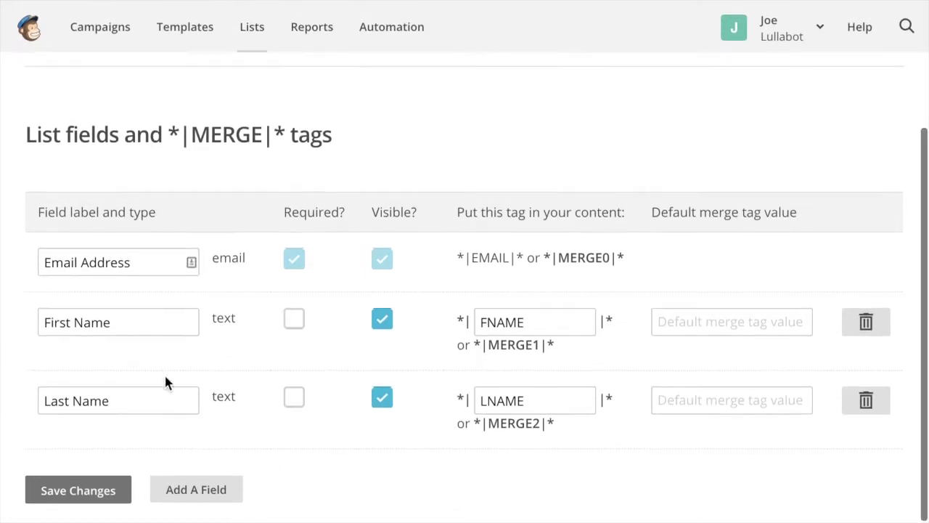
Add a new text field to the list and name it Locations.
{"action": "left_click", "coordinate": [220, 491]}
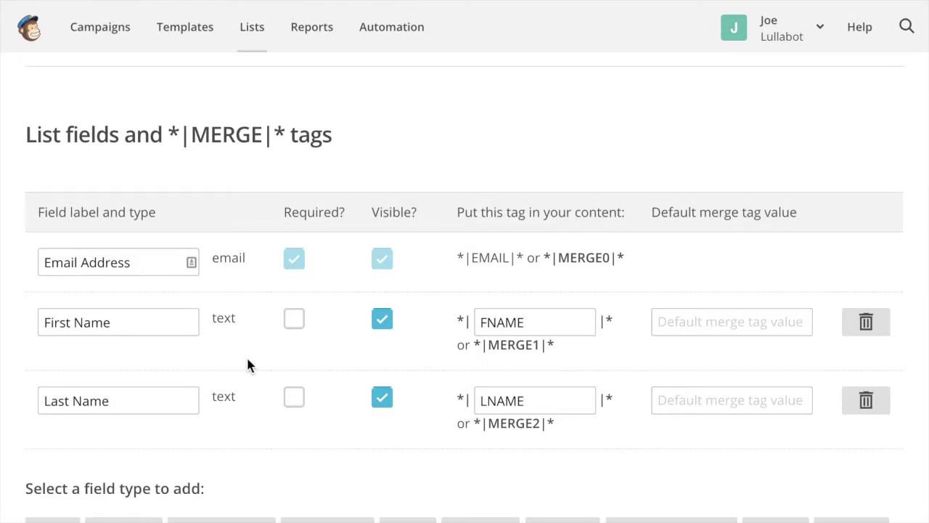
{"action": "scroll", "coordinate": [247, 360], "scroll_direction": "down", "scroll_amount": 2}
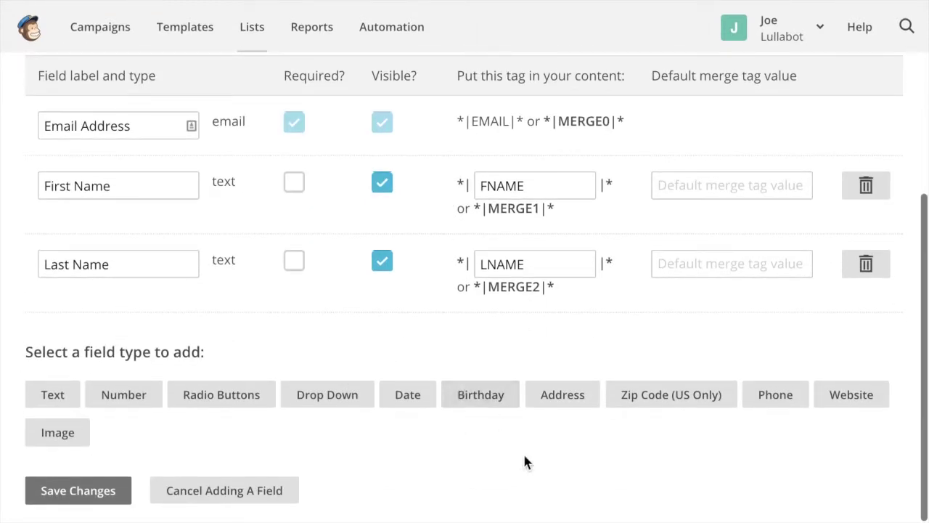
{"action": "left_click", "coordinate": [56, 398]}
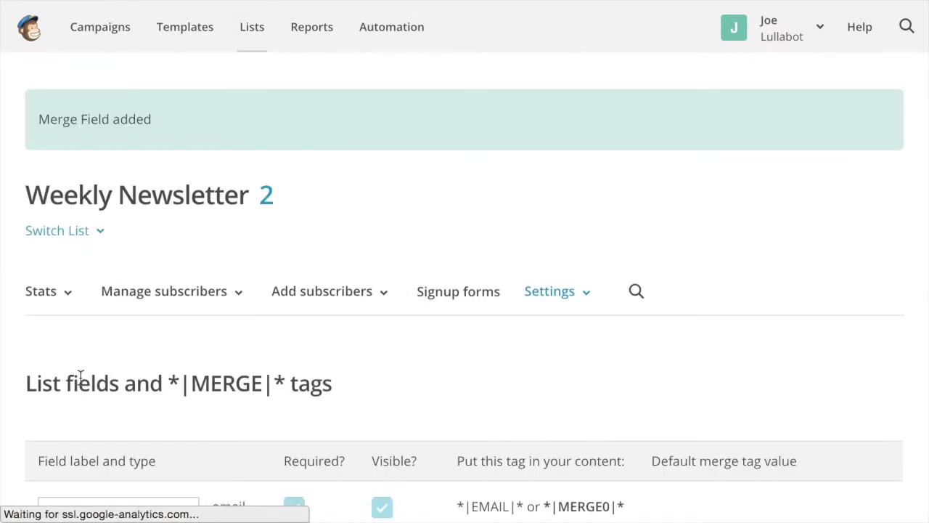
{"action": "scroll", "coordinate": [297, 323], "scroll_direction": "down", "scroll_amount": 5}
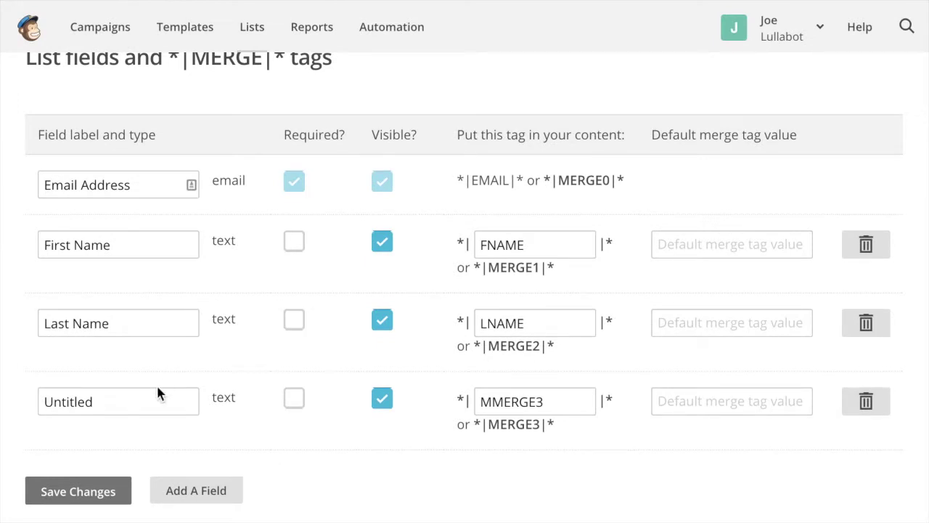
{"action": "double_click", "coordinate": [110, 403]}
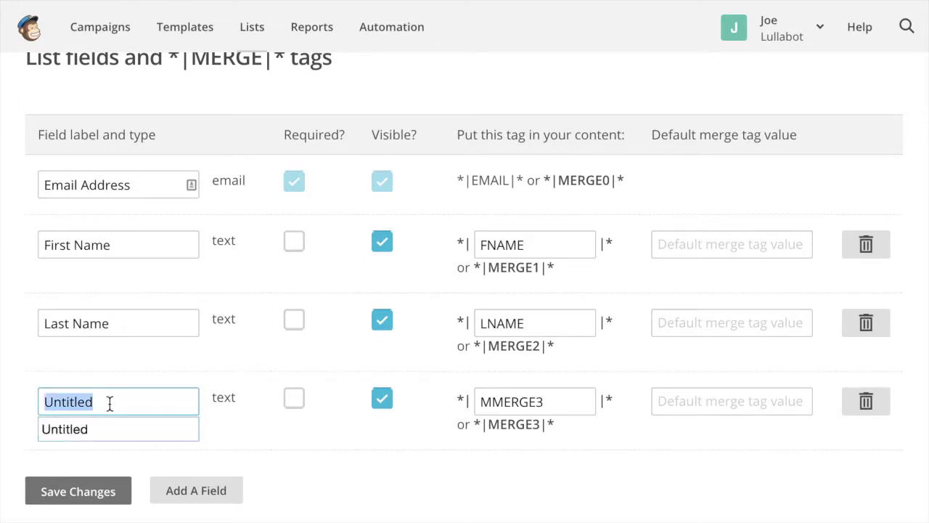
{"action": "type", "text": "Locations"}
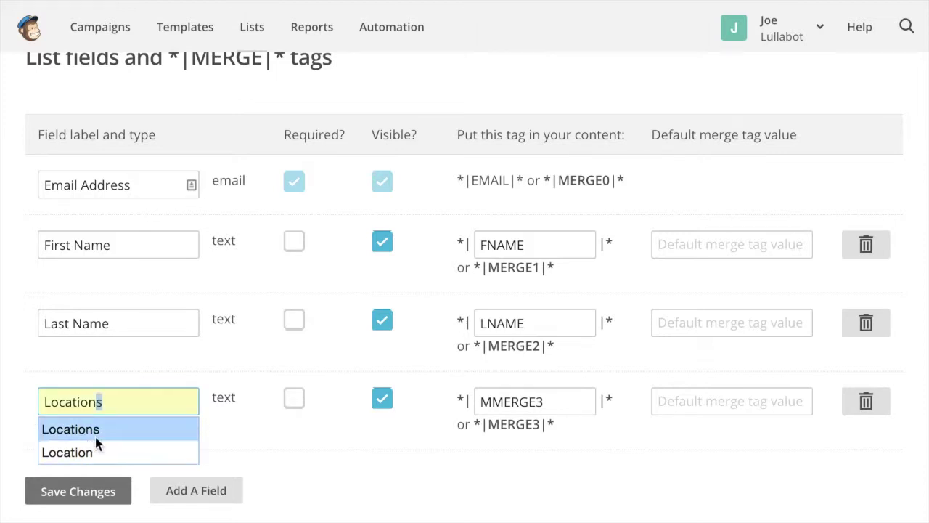
{"action": "left_click", "coordinate": [94, 432]}
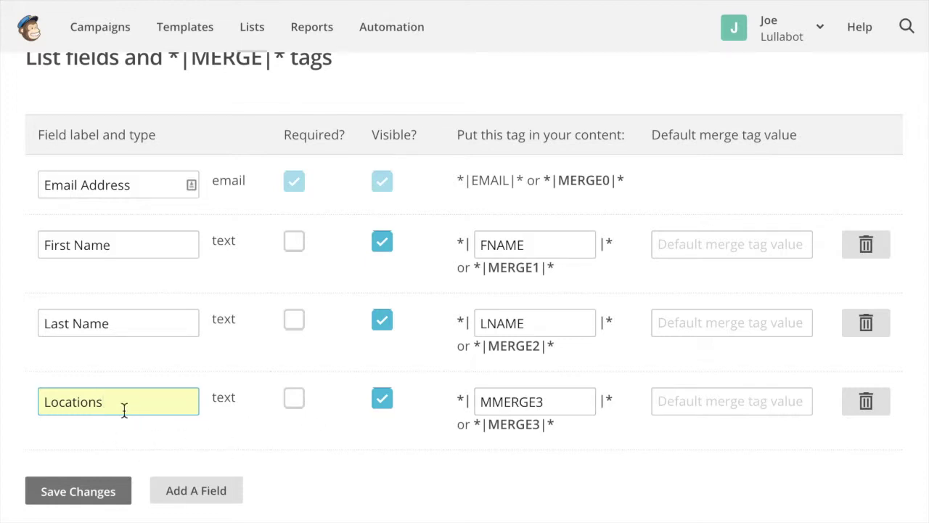
Replace the Locations field's MMERGE3 merge tag with LOCATION.
{"action": "double_click", "coordinate": [567, 400]}
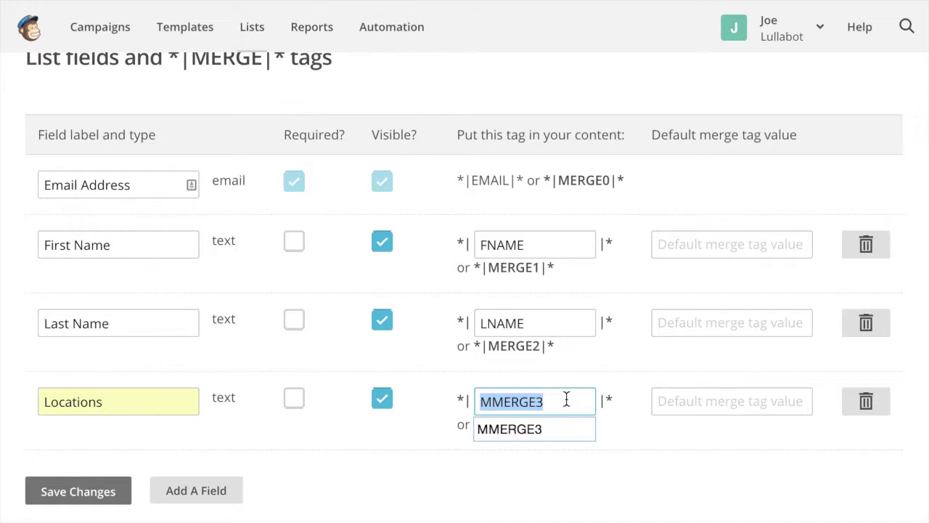
{"action": "type", "text": "LOCATION"}
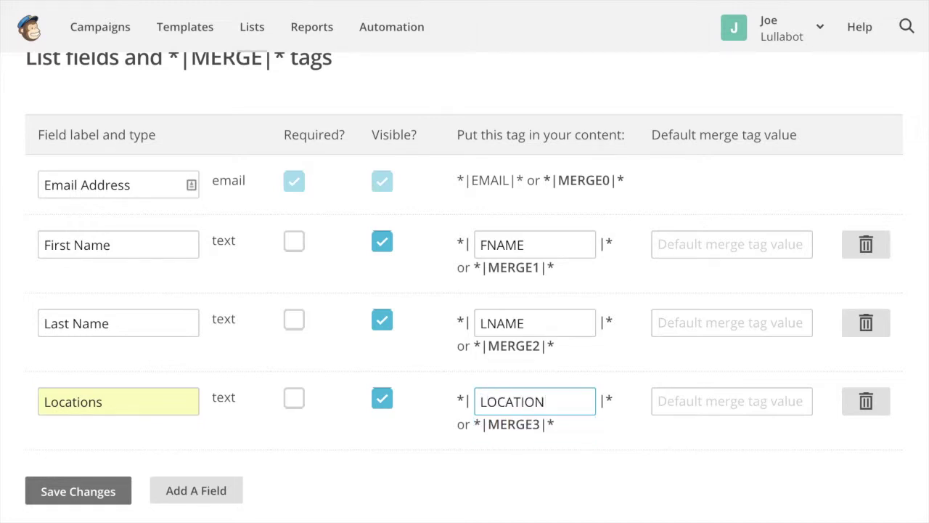
{"action": "left_click", "coordinate": [636, 450]}
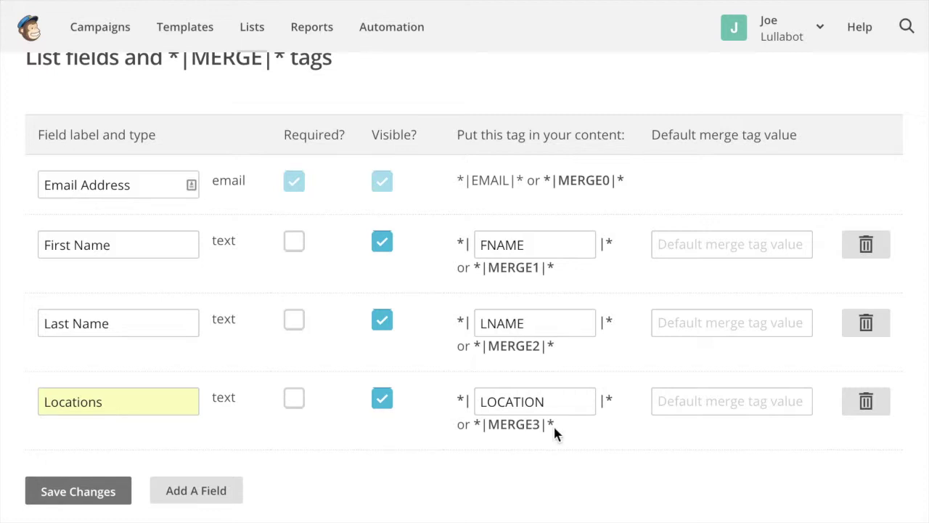
Add a birthday-type field to the list and rename it from Untitled to Birthday.
{"action": "left_click", "coordinate": [208, 493]}
{"action": "scroll", "coordinate": [299, 236], "scroll_direction": "down", "scroll_amount": 3}
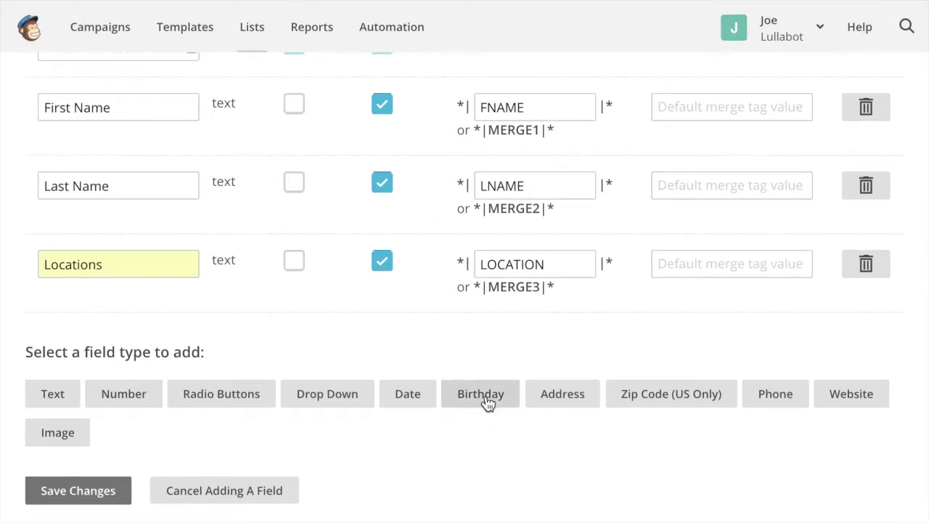
{"action": "key", "text": "Return"}
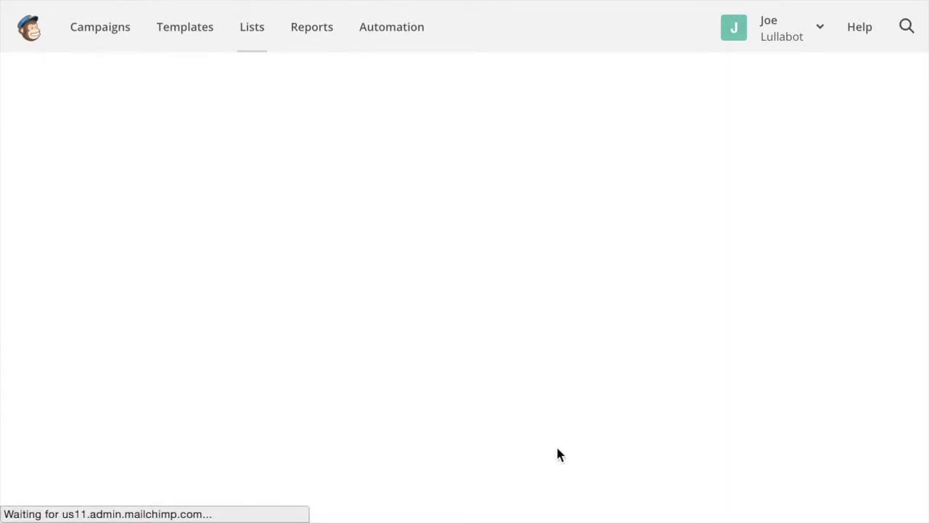
{"action": "scroll", "coordinate": [479, 377], "scroll_direction": "down", "scroll_amount": 5}
{"action": "scroll", "coordinate": [290, 363], "scroll_direction": "down", "scroll_amount": 2}
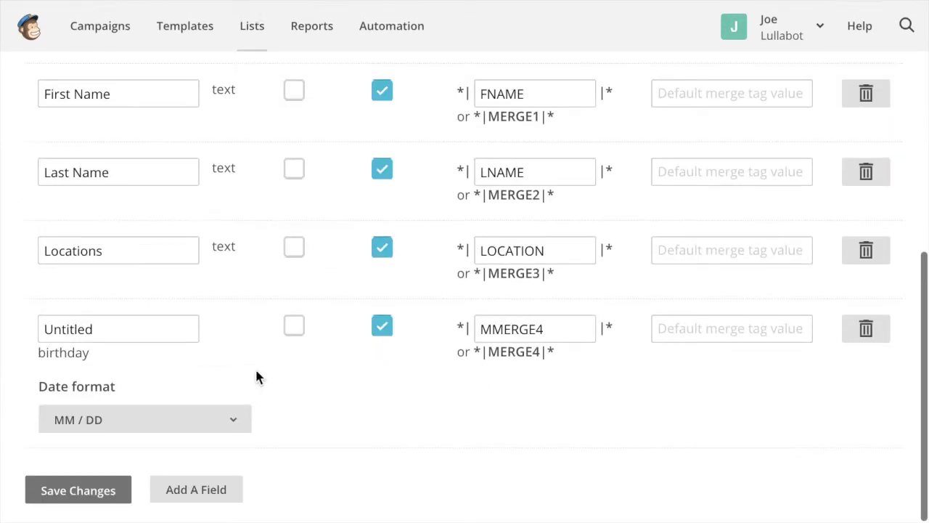
{"action": "left_click", "coordinate": [127, 329]}
{"action": "key", "text": "ctrl+a"}
{"action": "type", "text": "Birthday"}
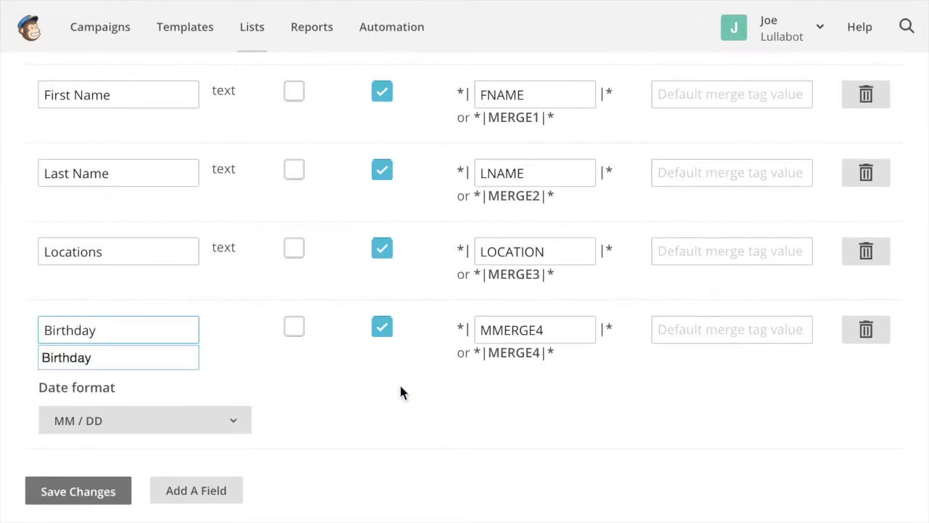
{"action": "left_click", "coordinate": [536, 330]}
Change the Birthday field's MMERGE4 tag to BIRTHDAY and save the changes.
{"action": "key", "text": "ctrl+a"}
{"action": "type", "text": "BIRT"}
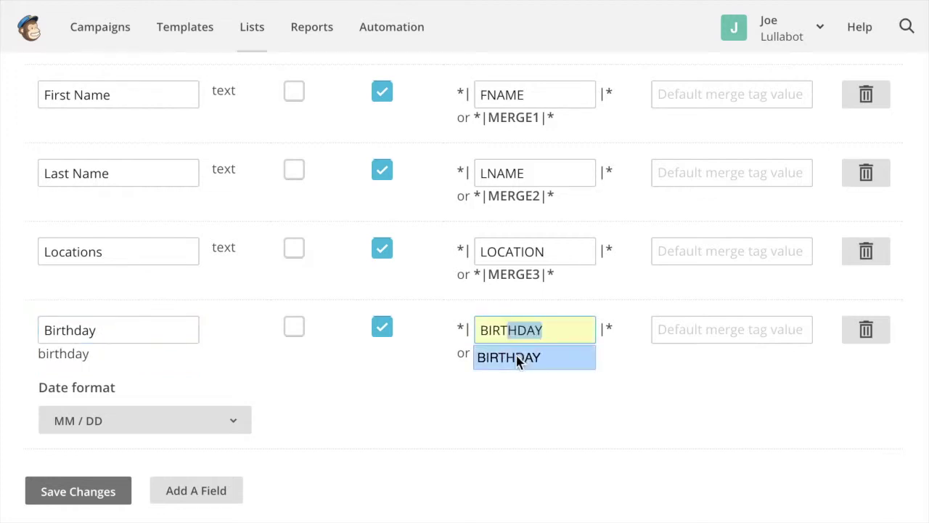
{"action": "left_click", "coordinate": [516, 357]}
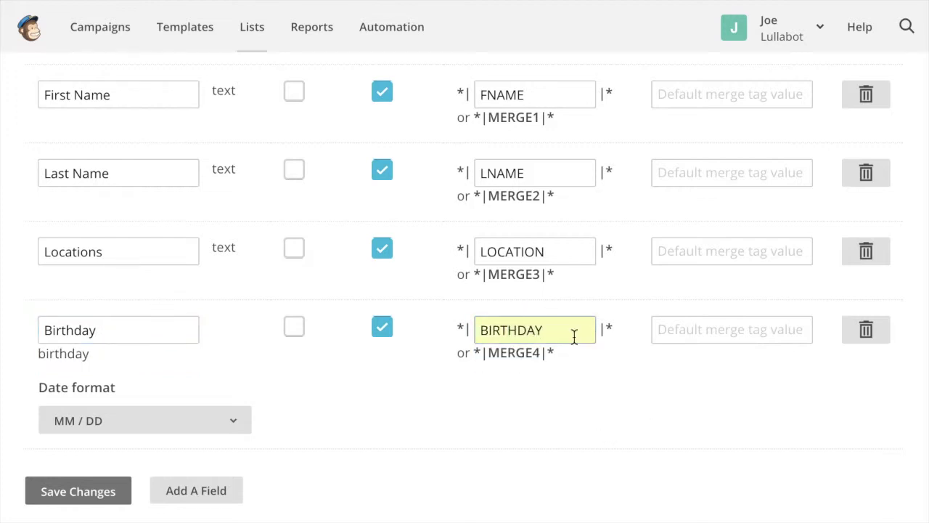
{"action": "left_click", "coordinate": [80, 494]}
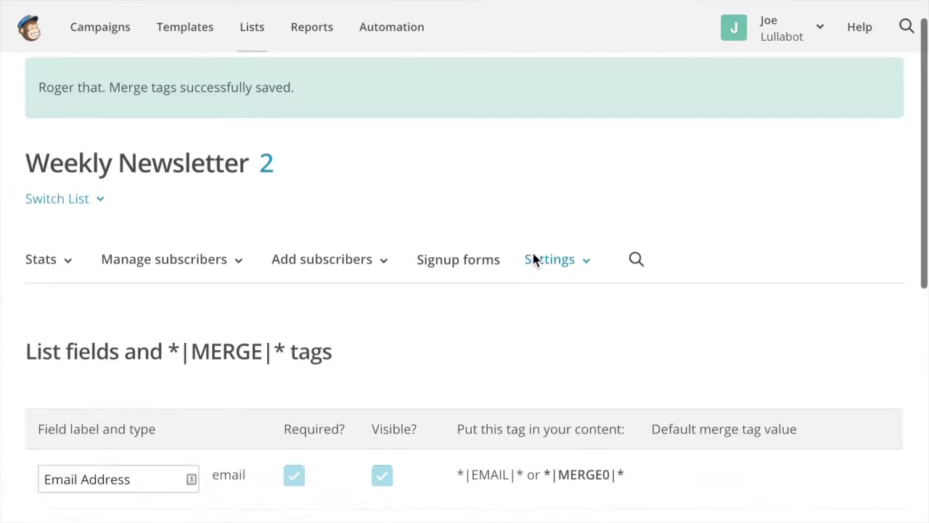
Check the Locations label and keep the Birthday field's MM / DD date format.
{"action": "scroll", "coordinate": [532, 250], "scroll_direction": "down", "scroll_amount": 3}
{"action": "scroll", "coordinate": [533, 256], "scroll_direction": "down", "scroll_amount": 3}
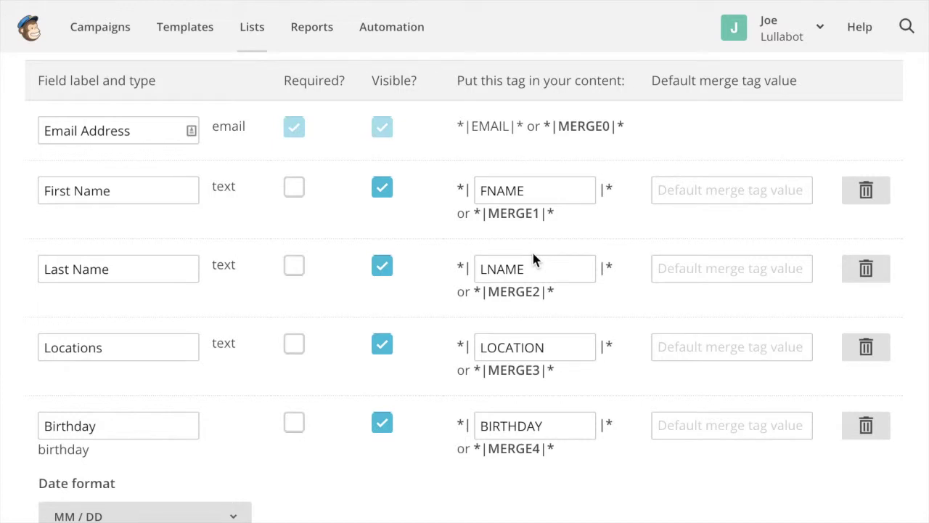
{"action": "double_click", "coordinate": [170, 351]}
{"action": "left_click", "coordinate": [259, 348]}
{"action": "scroll", "coordinate": [245, 428], "scroll_direction": "down", "scroll_amount": 1}
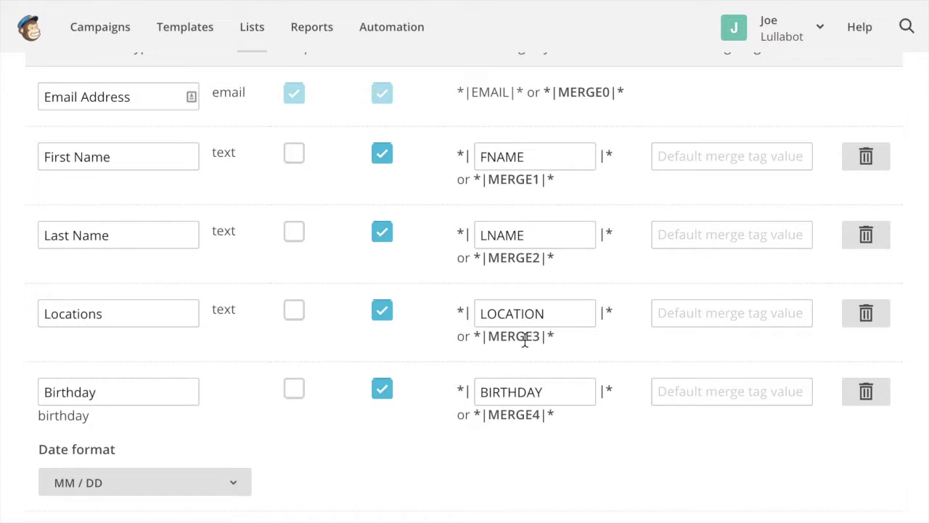
{"action": "scroll", "coordinate": [247, 421], "scroll_direction": "down", "scroll_amount": 2}
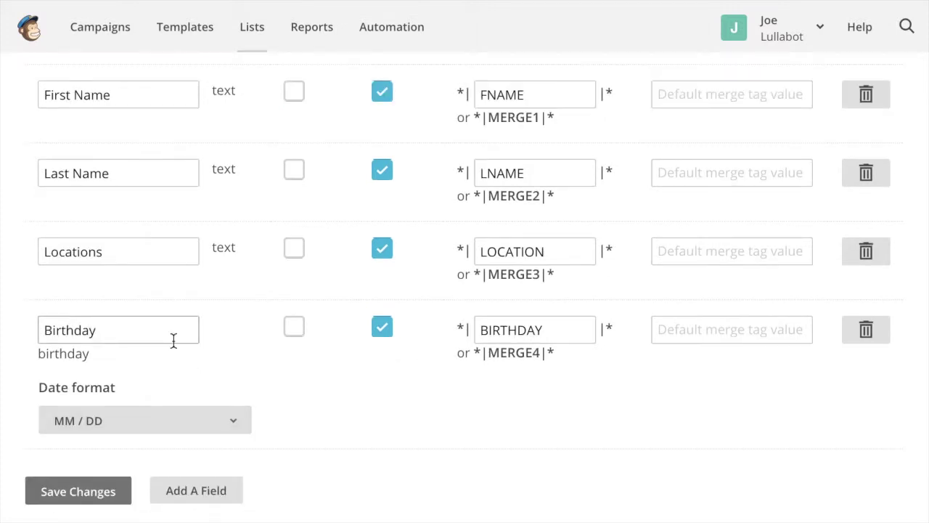
{"action": "left_click", "coordinate": [232, 419]}
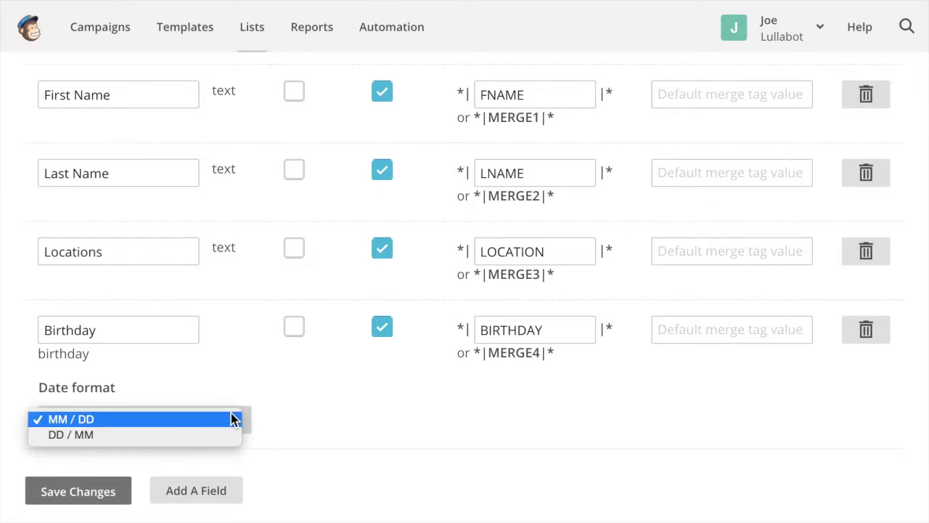
{"action": "left_click", "coordinate": [428, 410]}
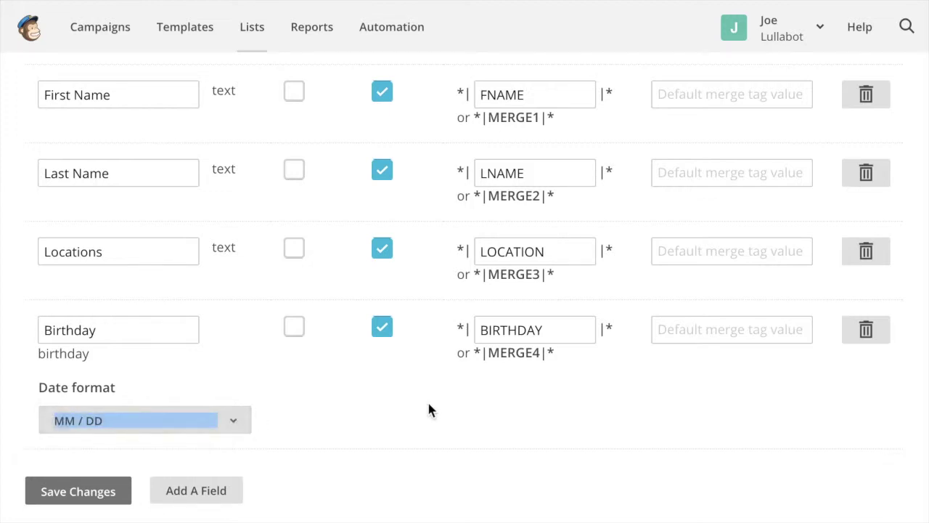
{"action": "scroll", "coordinate": [344, 402], "scroll_direction": "up", "scroll_amount": 2}
{"action": "scroll", "coordinate": [344, 396], "scroll_direction": "up", "scroll_amount": 1}
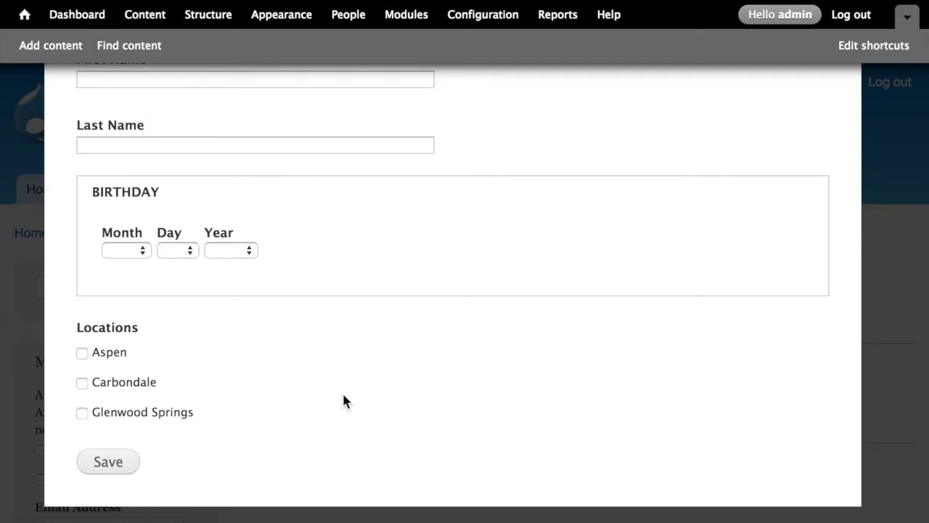
Refresh the lists from Mailchimp on the MailChimp LISTS tab and confirm clearing the list cache.
{"action": "scroll", "coordinate": [446, 314], "scroll_direction": "up", "scroll_amount": 5}
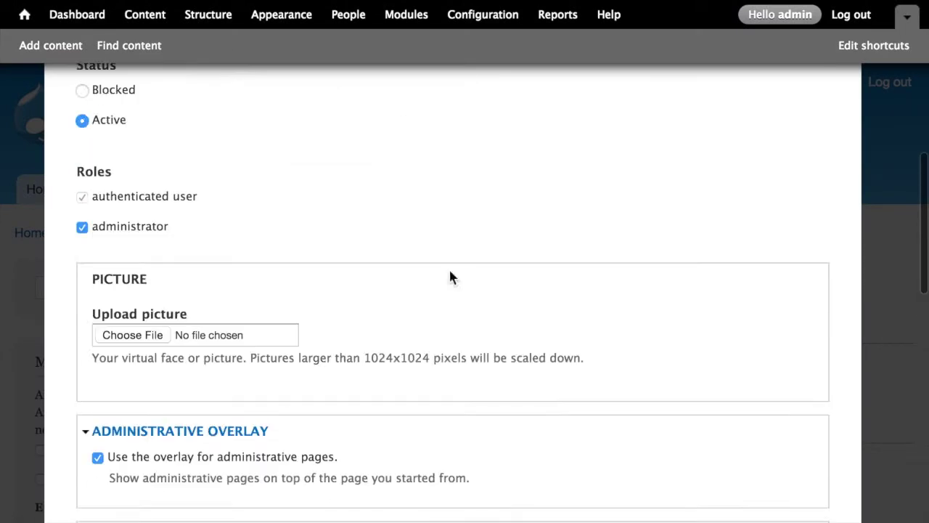
{"action": "left_click", "coordinate": [465, 23]}
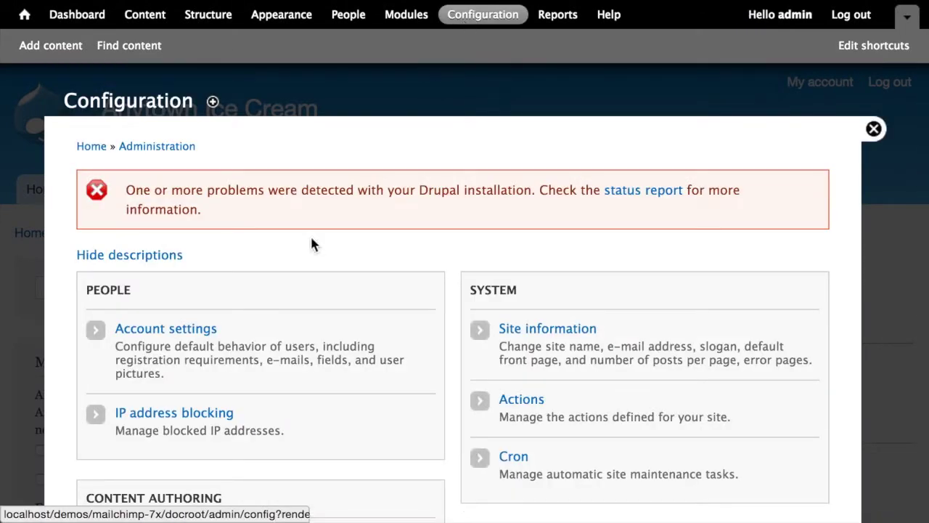
{"action": "scroll", "coordinate": [305, 307], "scroll_direction": "down", "scroll_amount": 4}
{"action": "scroll", "coordinate": [305, 307], "scroll_direction": "down", "scroll_amount": 4}
{"action": "scroll", "coordinate": [404, 311], "scroll_direction": "down", "scroll_amount": 3}
{"action": "left_click", "coordinate": [540, 296]}
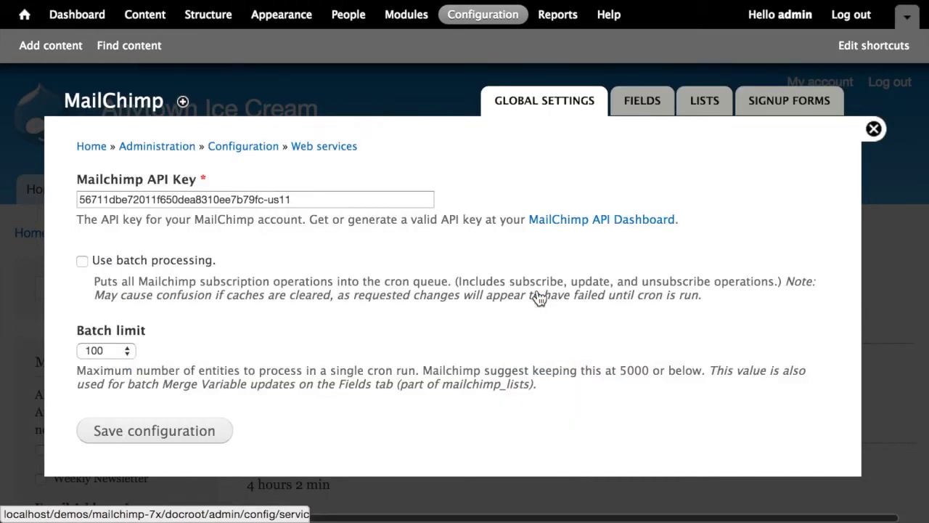
{"action": "left_click", "coordinate": [702, 116]}
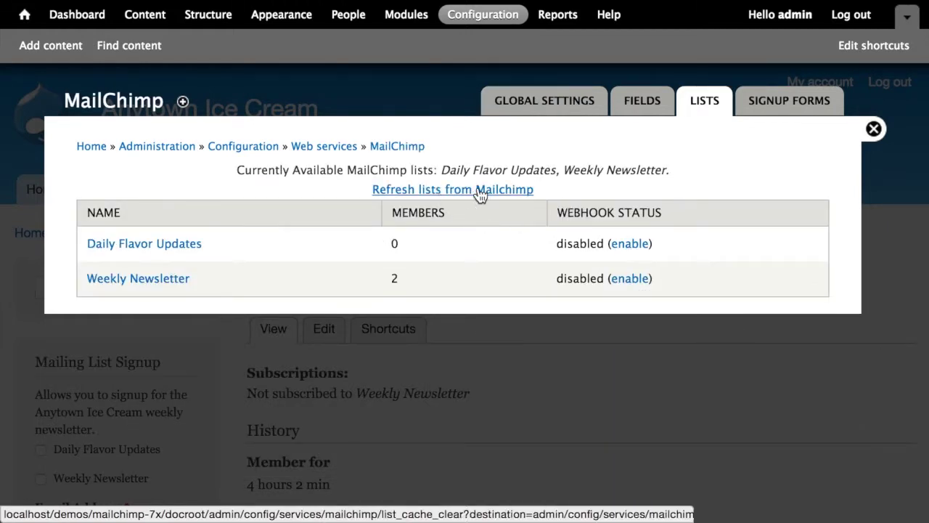
{"action": "left_click", "coordinate": [480, 190]}
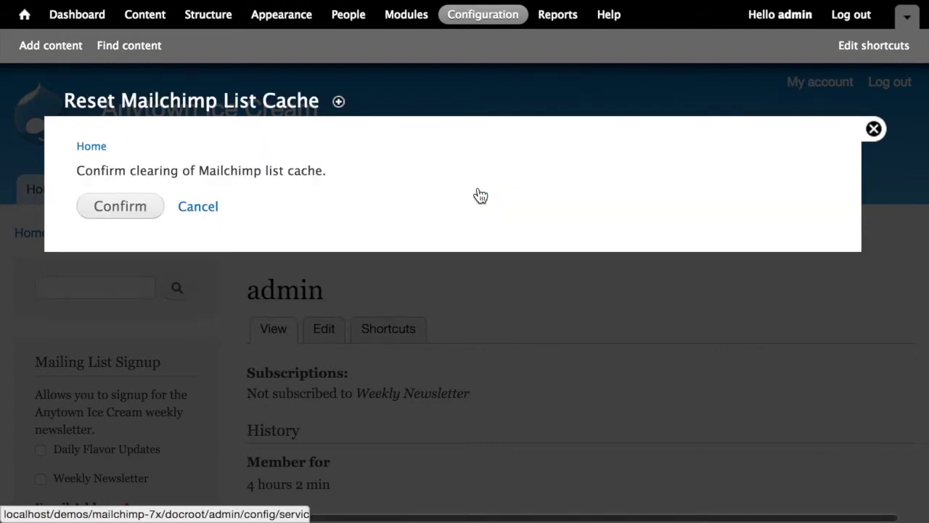
{"action": "left_click", "coordinate": [127, 208]}
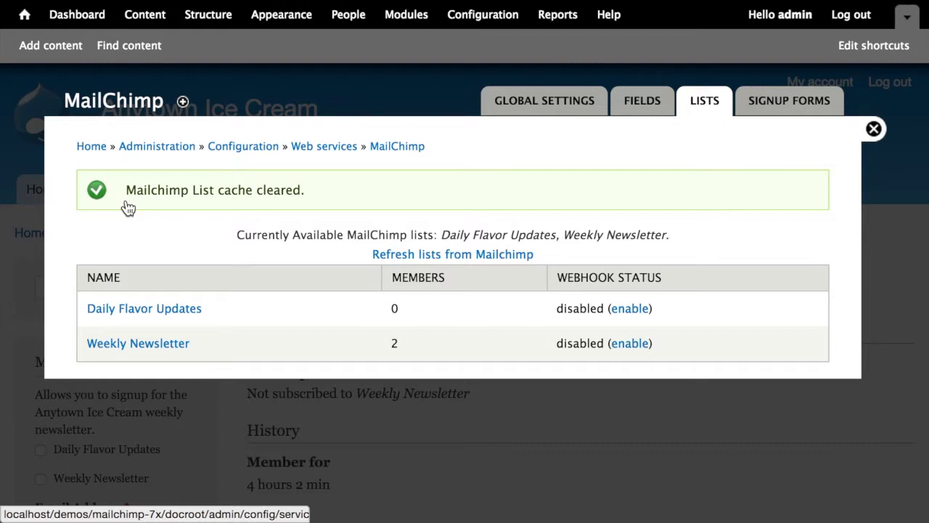
Clear all caches on the Performance page, then go back to Configuration.
{"action": "left_click", "coordinate": [451, 24]}
{"action": "scroll", "coordinate": [591, 265], "scroll_direction": "down", "scroll_amount": 5}
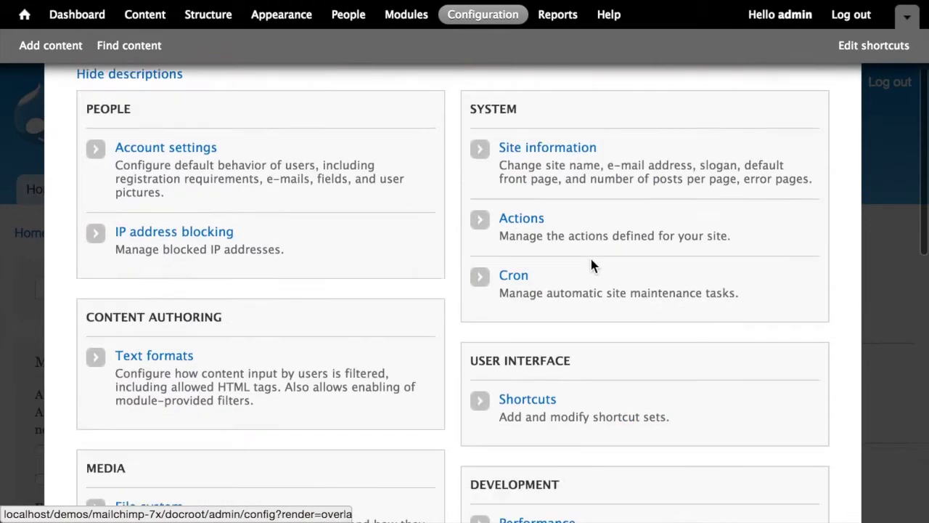
{"action": "left_click", "coordinate": [550, 384]}
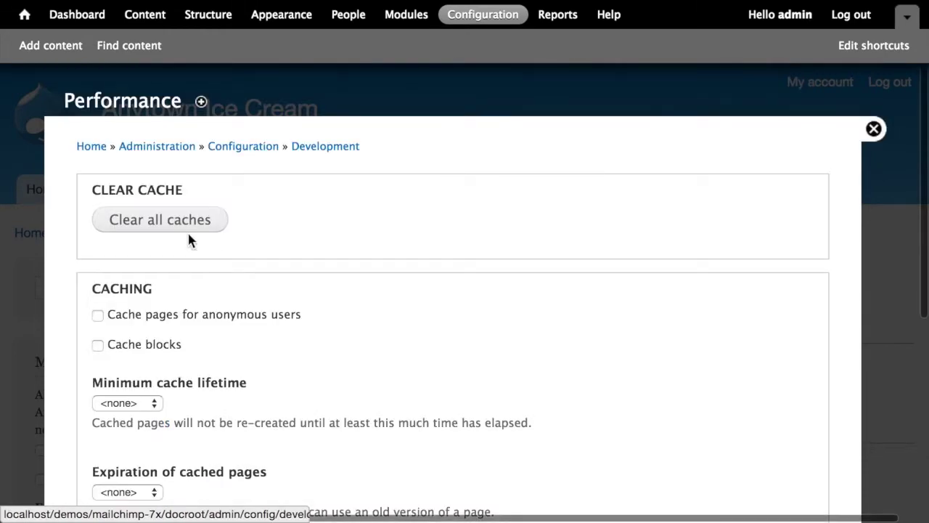
{"action": "left_click", "coordinate": [164, 228]}
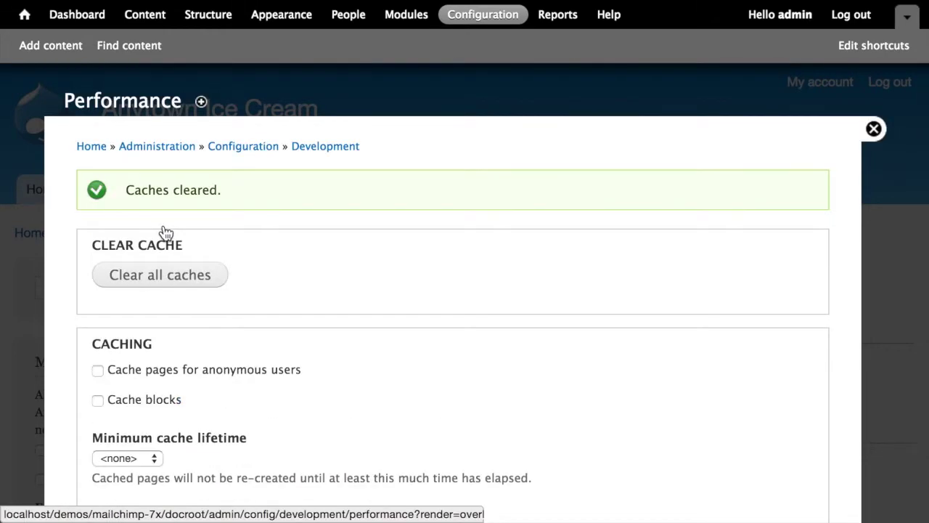
{"action": "left_click", "coordinate": [483, 16]}
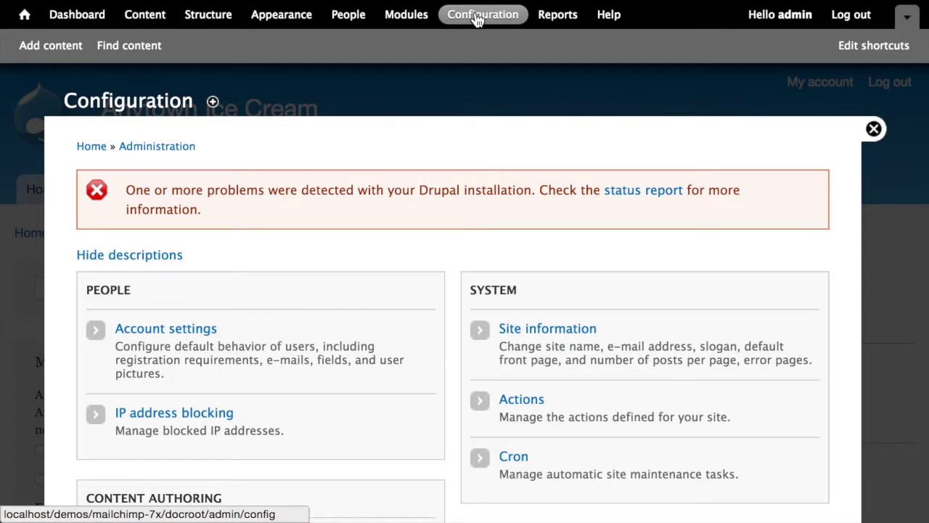
Edit the Subscriptions user field and scroll to its merge field selects for First Name through Birthday.
{"action": "left_click", "coordinate": [181, 333]}
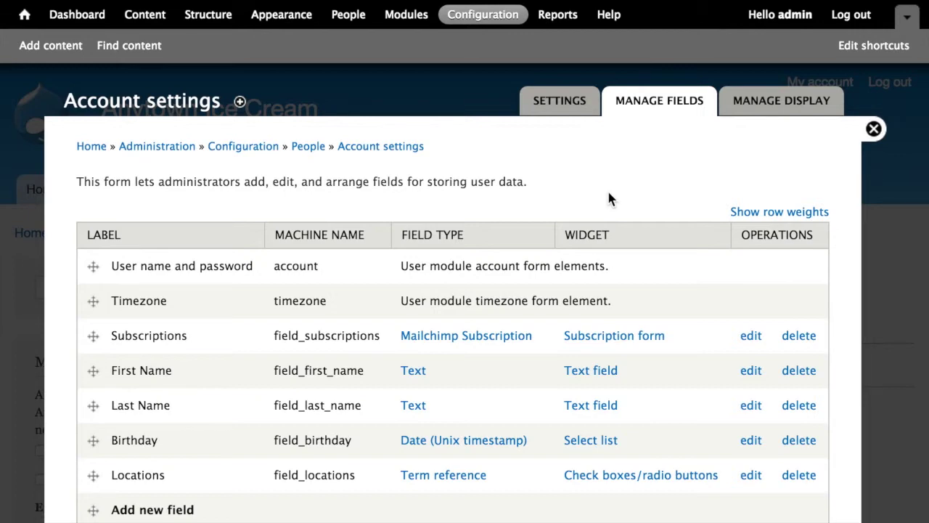
{"action": "scroll", "coordinate": [609, 193], "scroll_direction": "down", "scroll_amount": 3}
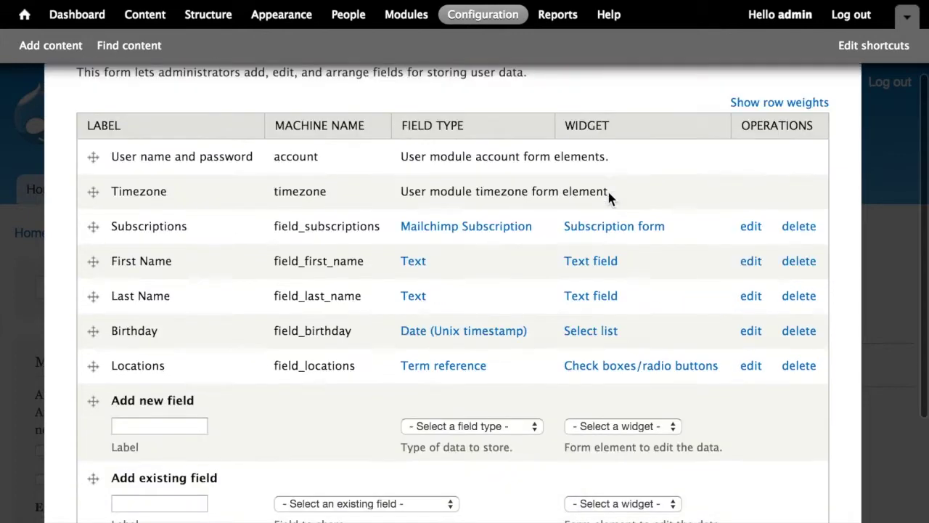
{"action": "left_click", "coordinate": [752, 227]}
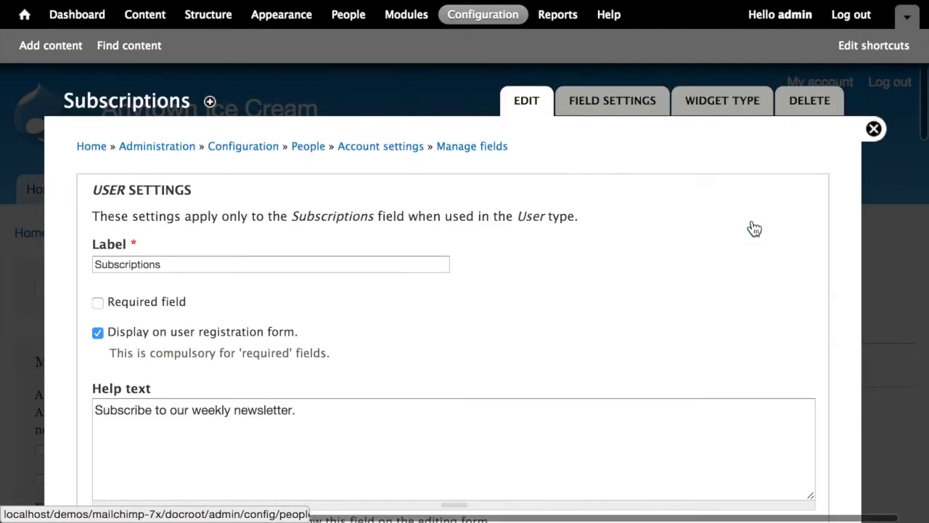
{"action": "scroll", "coordinate": [599, 228], "scroll_direction": "down", "scroll_amount": 4}
{"action": "scroll", "coordinate": [599, 228], "scroll_direction": "down", "scroll_amount": 3}
{"action": "scroll", "coordinate": [599, 229], "scroll_direction": "down", "scroll_amount": 3}
{"action": "scroll", "coordinate": [598, 229], "scroll_direction": "down", "scroll_amount": 1}
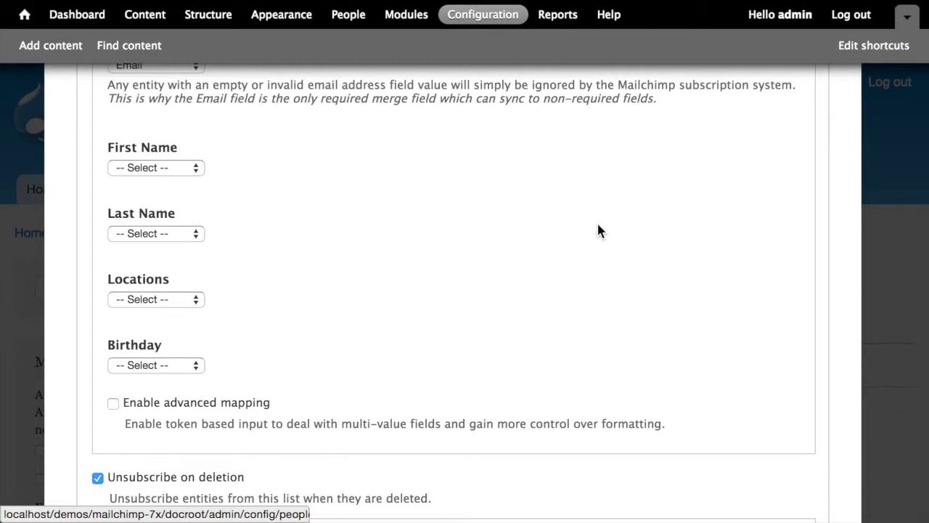
Map the First Name and Last Name merge fields to the user's First Name and Last Name fields.
{"action": "scroll", "coordinate": [599, 231], "scroll_direction": "up", "scroll_amount": 2}
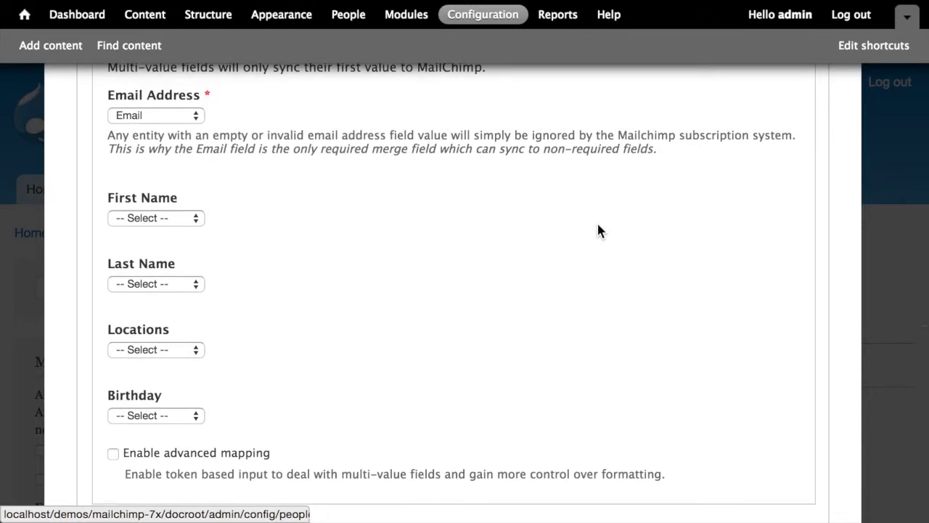
{"action": "left_click", "coordinate": [191, 224]}
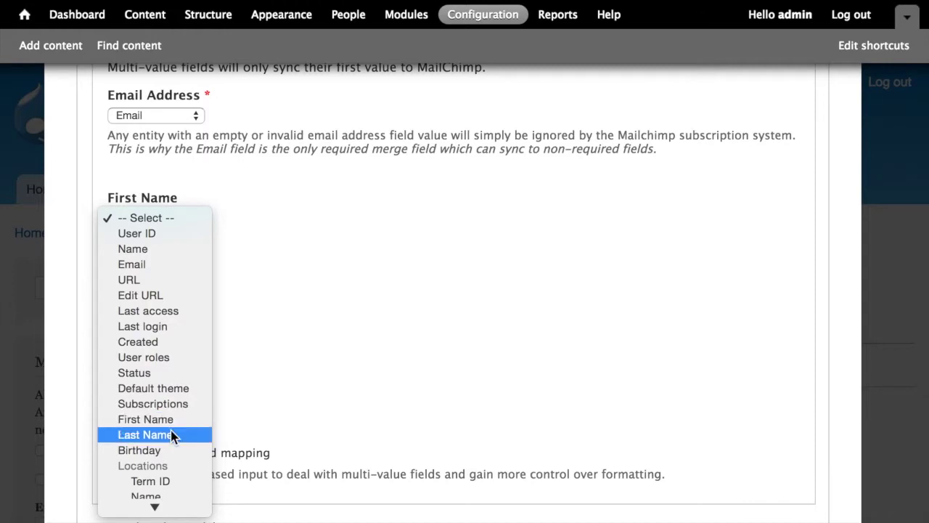
{"action": "left_click", "coordinate": [293, 263]}
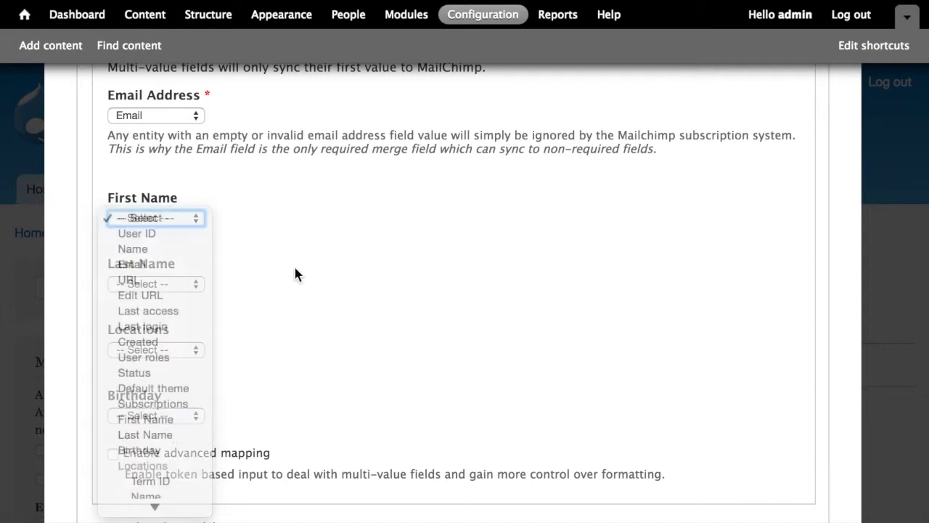
{"action": "double_click", "coordinate": [158, 201]}
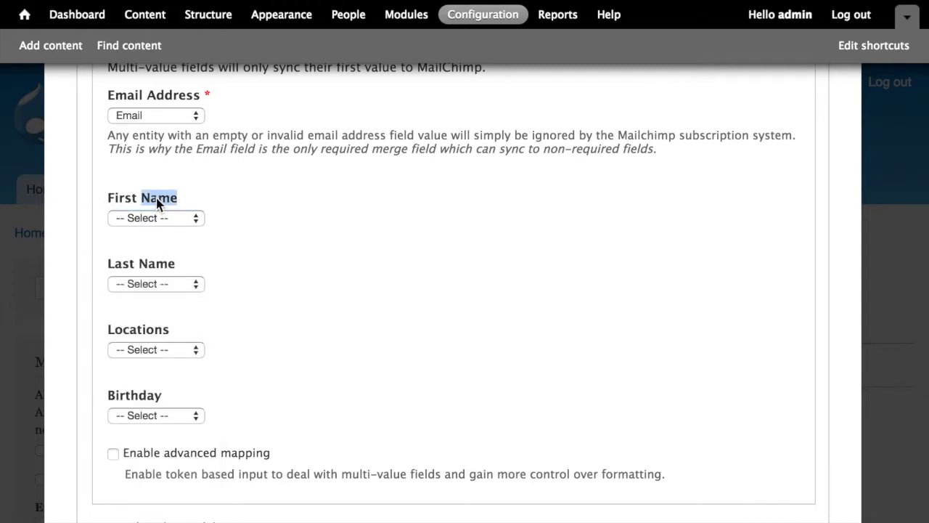
{"action": "left_click", "coordinate": [190, 226]}
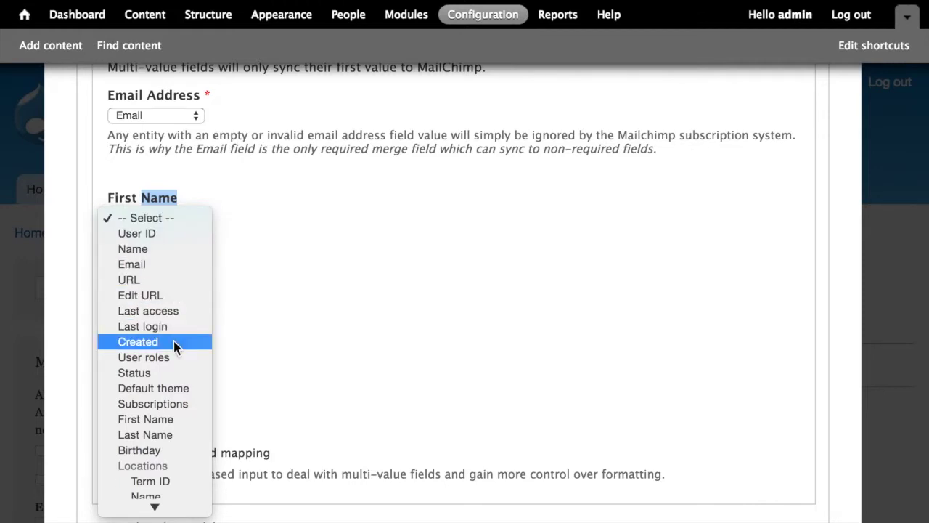
{"action": "left_click", "coordinate": [170, 419]}
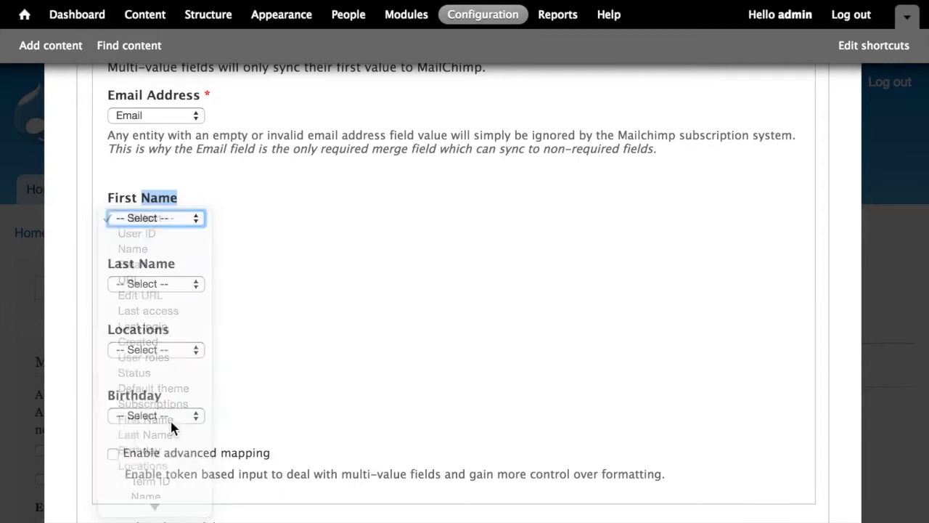
{"action": "left_click", "coordinate": [185, 284]}
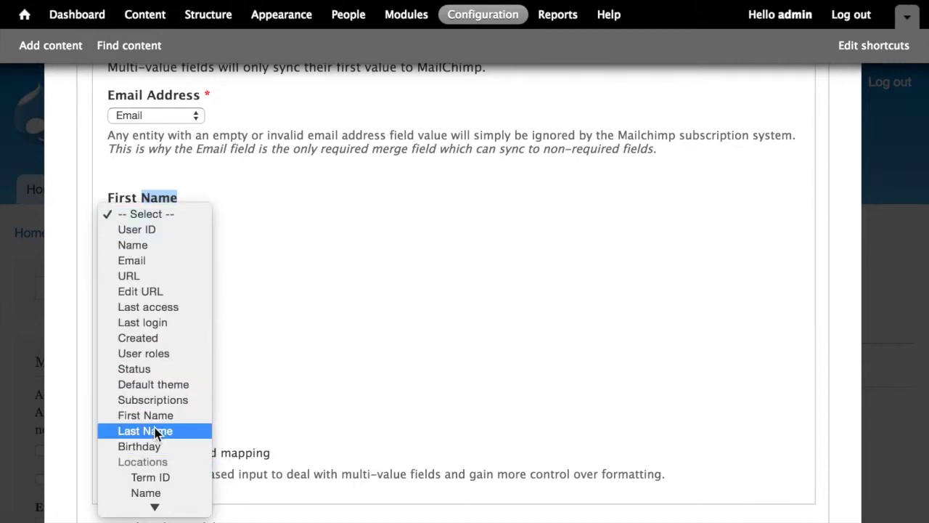
{"action": "left_click", "coordinate": [172, 431]}
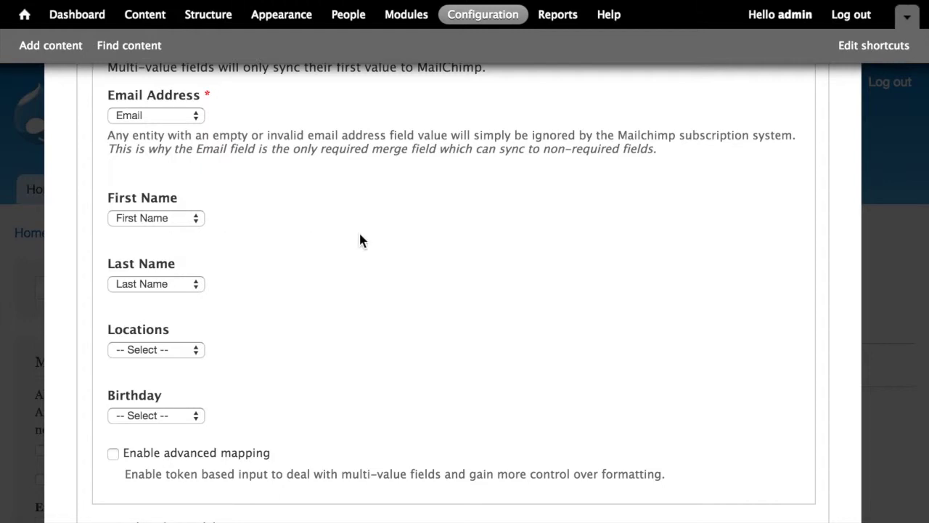
Save the Subscriptions field's mapping settings.
{"action": "scroll", "coordinate": [360, 240], "scroll_direction": "down", "scroll_amount": 1}
{"action": "scroll", "coordinate": [361, 239], "scroll_direction": "down", "scroll_amount": 1}
{"action": "scroll", "coordinate": [360, 240], "scroll_direction": "down", "scroll_amount": 2}
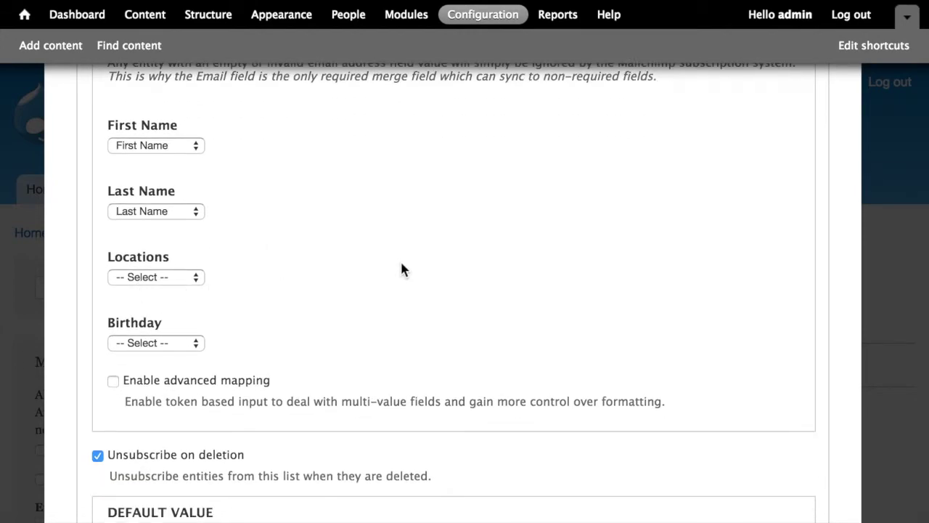
{"action": "scroll", "coordinate": [402, 267], "scroll_direction": "down", "scroll_amount": 5}
{"action": "scroll", "coordinate": [359, 311], "scroll_direction": "down", "scroll_amount": 4}
{"action": "left_click", "coordinate": [170, 438]}
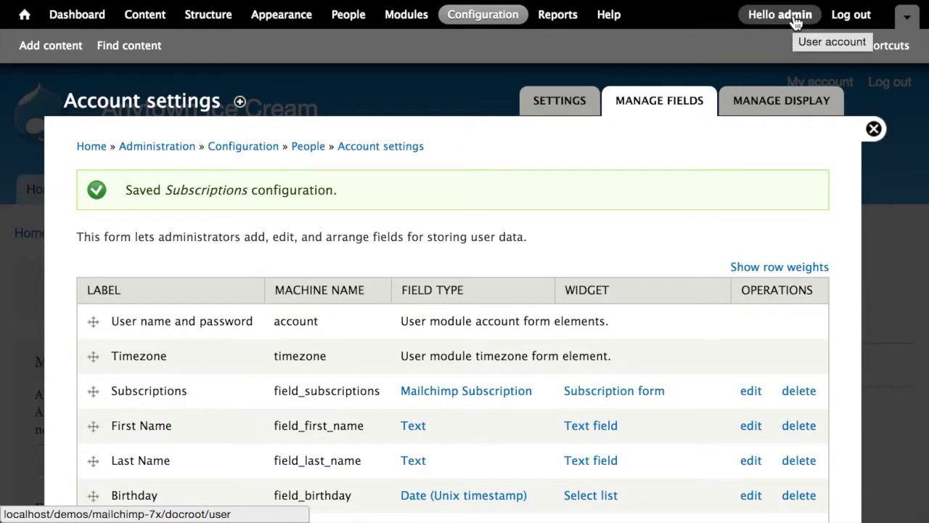
Open the admin account's profile edit form.
{"action": "left_click", "coordinate": [796, 20]}
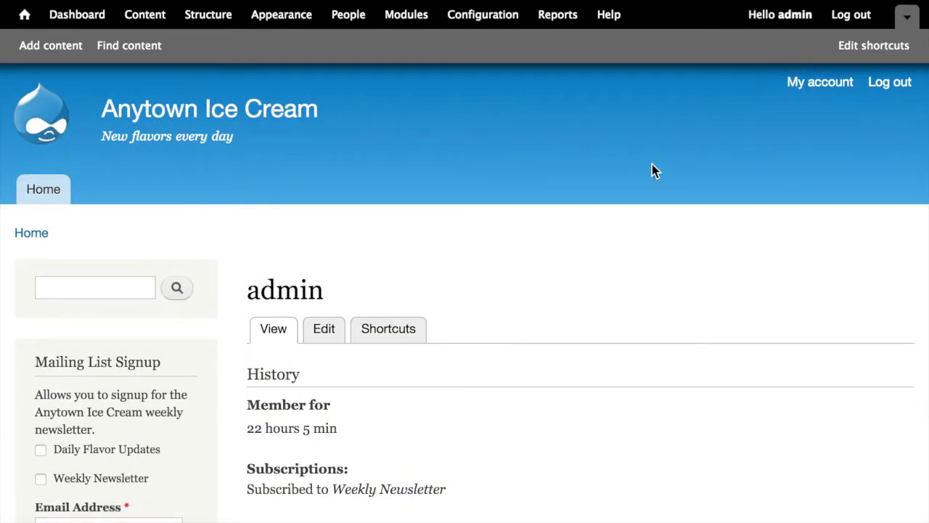
{"action": "left_click", "coordinate": [329, 329]}
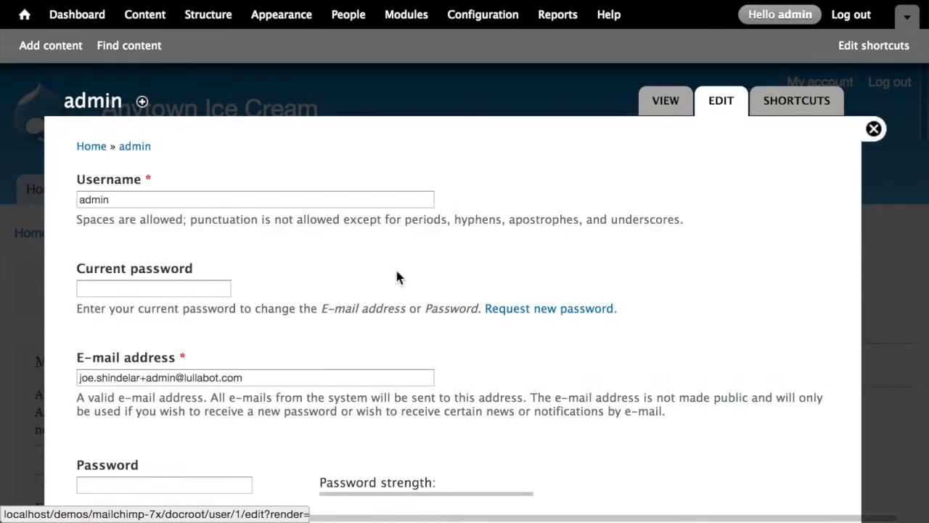
{"action": "scroll", "coordinate": [458, 222], "scroll_direction": "down", "scroll_amount": 5}
{"action": "scroll", "coordinate": [459, 225], "scroll_direction": "down", "scroll_amount": 10}
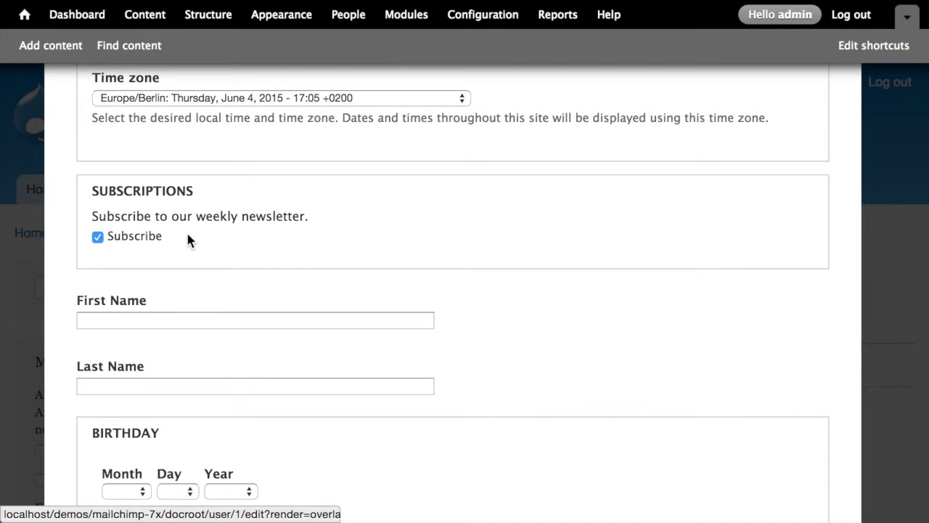
Enter the admin's first name and last name and save the profile.
{"action": "left_click", "coordinate": [222, 315]}
{"action": "type", "text": "Joe"}
{"action": "key", "text": "Tab"}
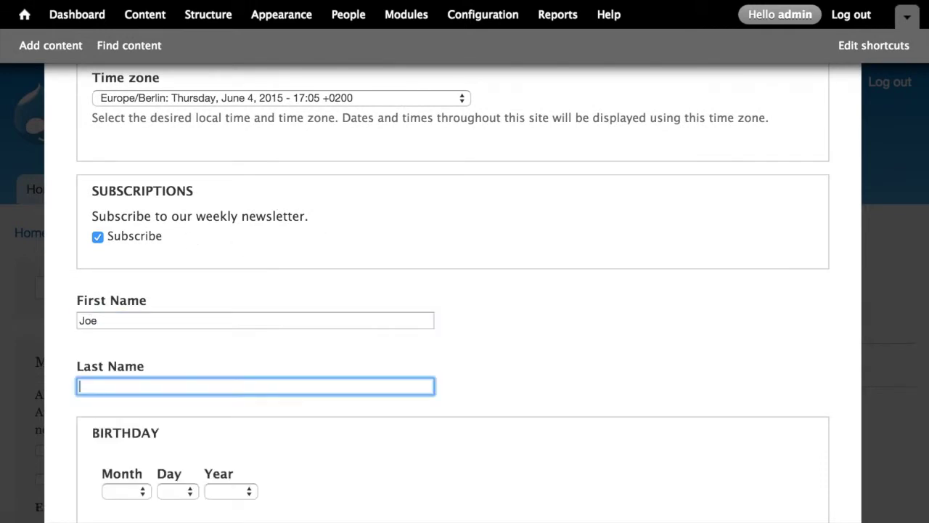
{"action": "type", "text": "Shindelar"}
{"action": "left_click", "coordinate": [585, 266]}
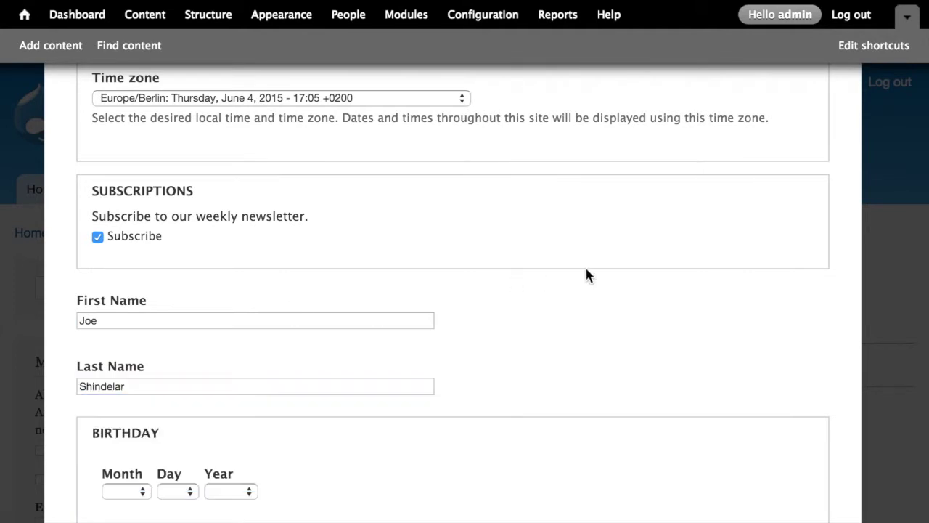
{"action": "scroll", "coordinate": [683, 256], "scroll_direction": "down", "scroll_amount": 5}
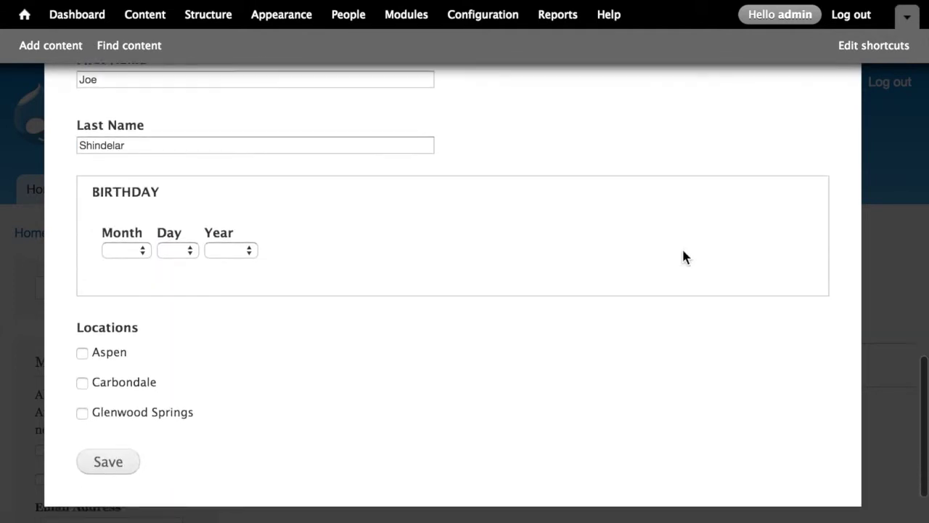
{"action": "left_click", "coordinate": [125, 440]}
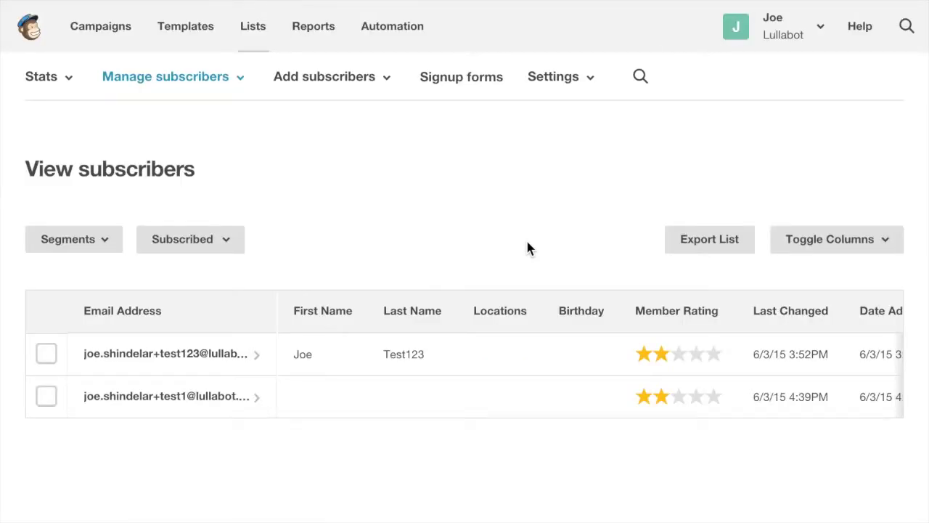
Reload the Mailchimp subscriber list to show the admin's synced first and last name.
{"action": "key", "text": "ctrl+r"}
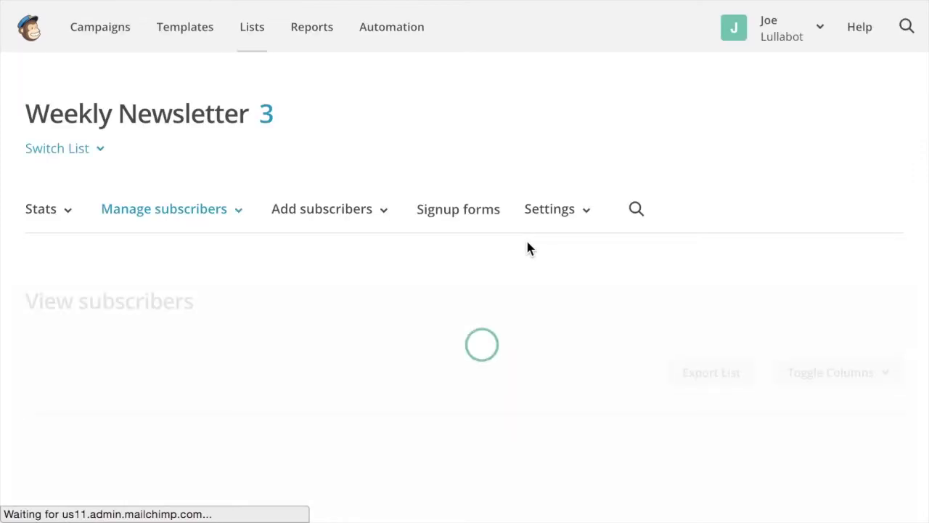
{"action": "scroll", "coordinate": [526, 249], "scroll_direction": "down", "scroll_amount": 3}
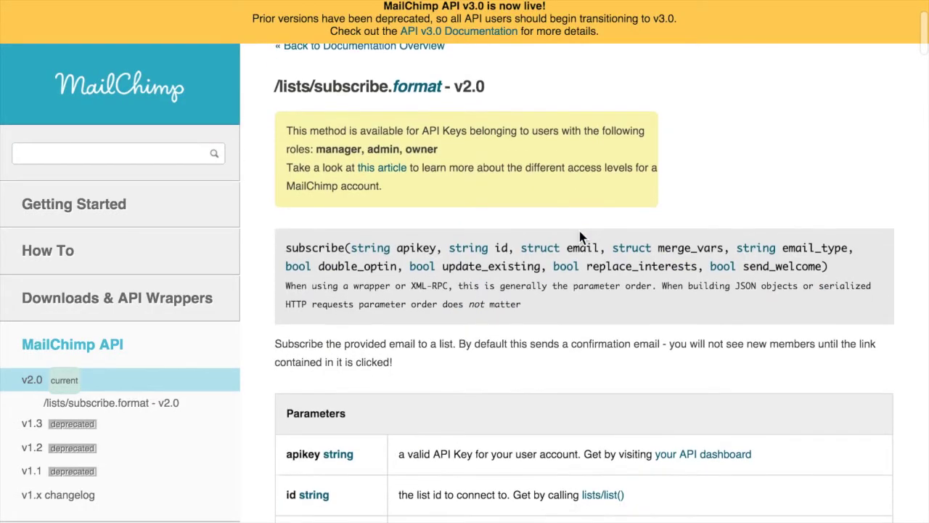
Scroll the lists/subscribe docs to the birthday row (MM/DD) under Handling Field Data Types.
{"action": "scroll", "coordinate": [516, 138], "scroll_direction": "down", "scroll_amount": 3}
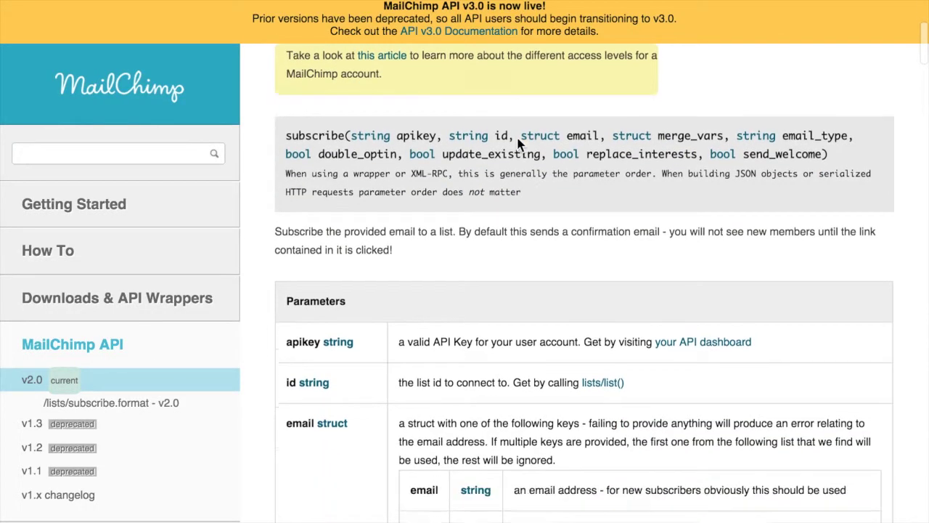
{"action": "scroll", "coordinate": [518, 144], "scroll_direction": "down", "scroll_amount": 10}
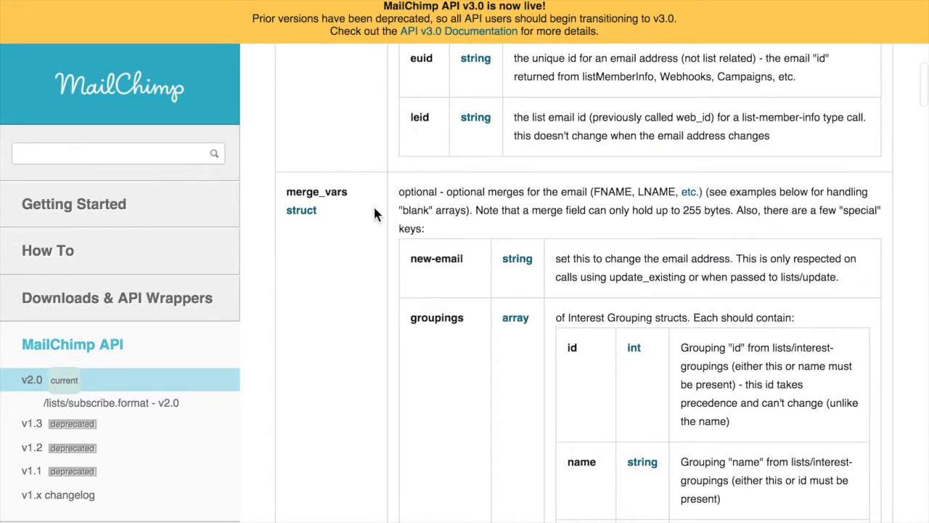
{"action": "scroll", "coordinate": [479, 207], "scroll_direction": "up", "scroll_amount": 3}
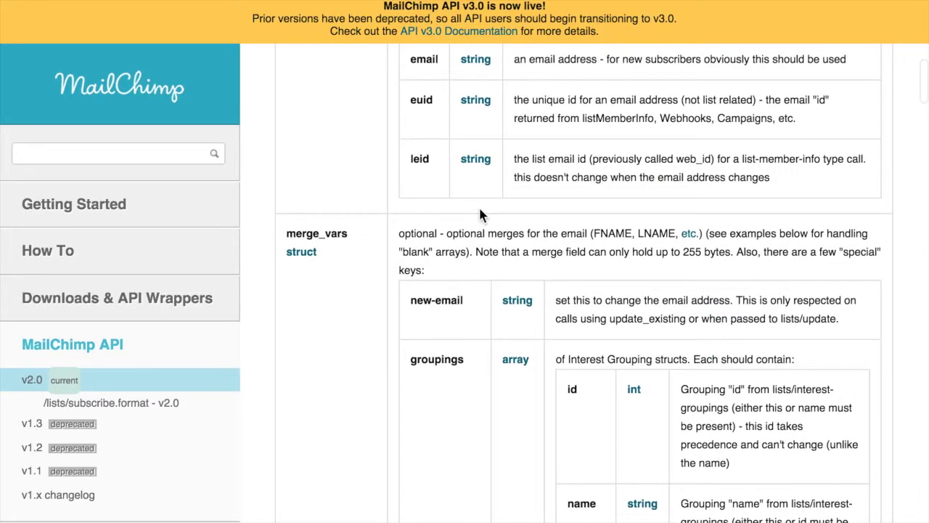
{"action": "scroll", "coordinate": [479, 207], "scroll_direction": "down", "scroll_amount": 3}
{"action": "scroll", "coordinate": [480, 209], "scroll_direction": "down", "scroll_amount": 1}
{"action": "scroll", "coordinate": [480, 209], "scroll_direction": "down", "scroll_amount": 3}
{"action": "scroll", "coordinate": [480, 211], "scroll_direction": "down", "scroll_amount": 4}
{"action": "scroll", "coordinate": [480, 213], "scroll_direction": "down", "scroll_amount": 5}
{"action": "scroll", "coordinate": [480, 208], "scroll_direction": "down", "scroll_amount": 1}
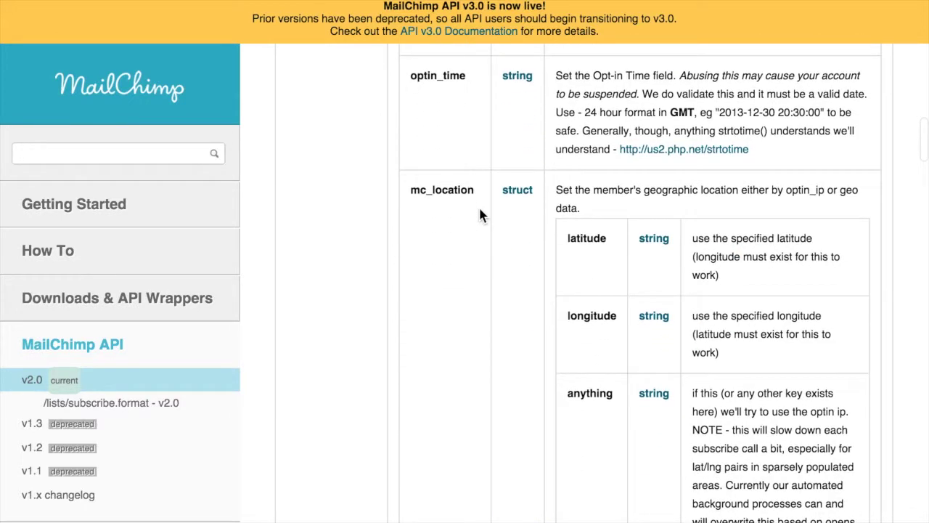
{"action": "scroll", "coordinate": [478, 210], "scroll_direction": "down", "scroll_amount": 2}
{"action": "scroll", "coordinate": [479, 211], "scroll_direction": "down", "scroll_amount": 3}
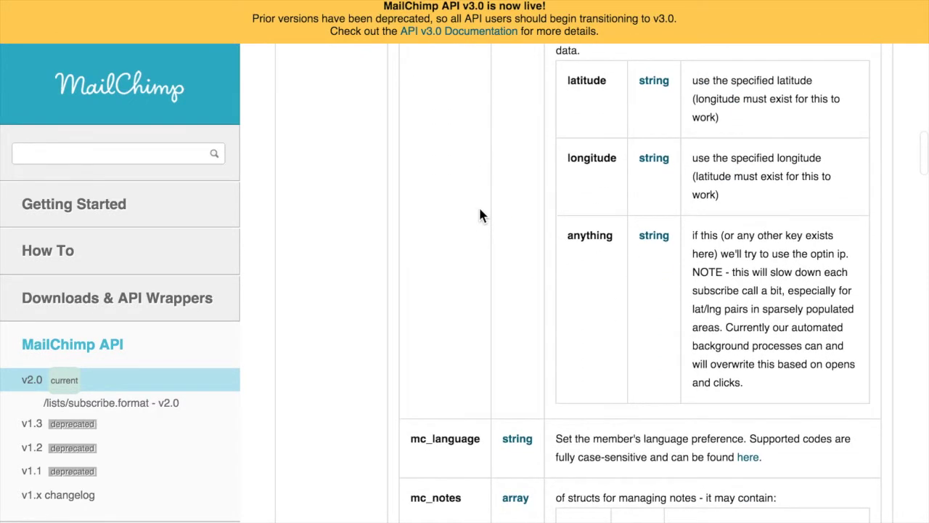
{"action": "scroll", "coordinate": [480, 210], "scroll_direction": "up", "scroll_amount": 1}
{"action": "scroll", "coordinate": [480, 210], "scroll_direction": "up", "scroll_amount": 1}
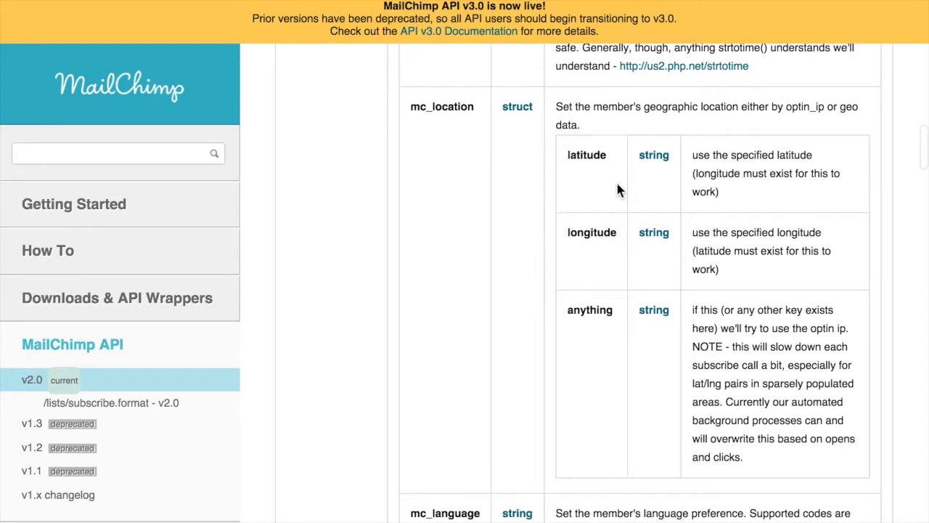
{"action": "scroll", "coordinate": [538, 212], "scroll_direction": "up", "scroll_amount": 1}
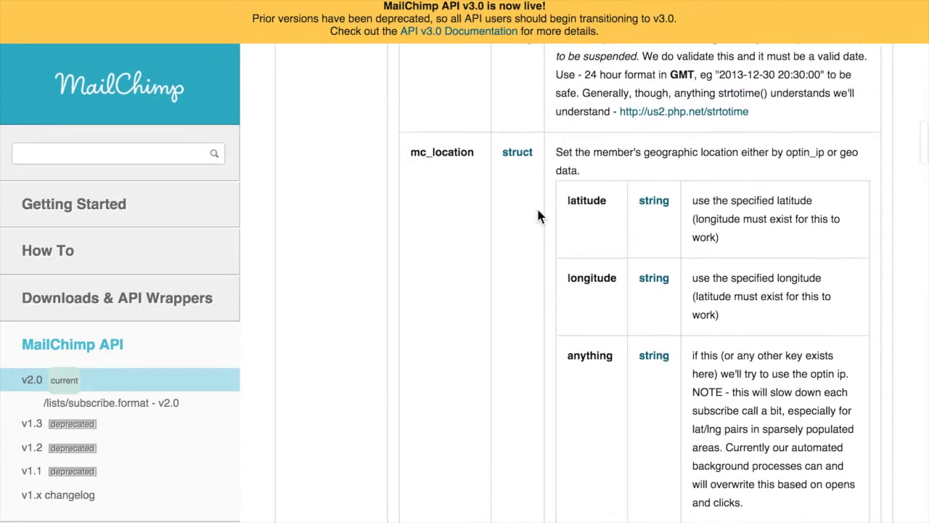
{"action": "scroll", "coordinate": [538, 216], "scroll_direction": "up", "scroll_amount": 6}
{"action": "scroll", "coordinate": [539, 216], "scroll_direction": "up", "scroll_amount": 1}
{"action": "scroll", "coordinate": [538, 216], "scroll_direction": "down", "scroll_amount": 1}
{"action": "scroll", "coordinate": [538, 216], "scroll_direction": "down", "scroll_amount": 3}
{"action": "scroll", "coordinate": [538, 216], "scroll_direction": "down", "scroll_amount": 6}
{"action": "scroll", "coordinate": [538, 216], "scroll_direction": "down", "scroll_amount": 4}
{"action": "scroll", "coordinate": [539, 215], "scroll_direction": "down", "scroll_amount": 1}
{"action": "scroll", "coordinate": [538, 216], "scroll_direction": "down", "scroll_amount": 4}
{"action": "scroll", "coordinate": [538, 207], "scroll_direction": "down", "scroll_amount": 2}
{"action": "scroll", "coordinate": [539, 207], "scroll_direction": "down", "scroll_amount": 1}
{"action": "scroll", "coordinate": [538, 207], "scroll_direction": "down", "scroll_amount": 2}
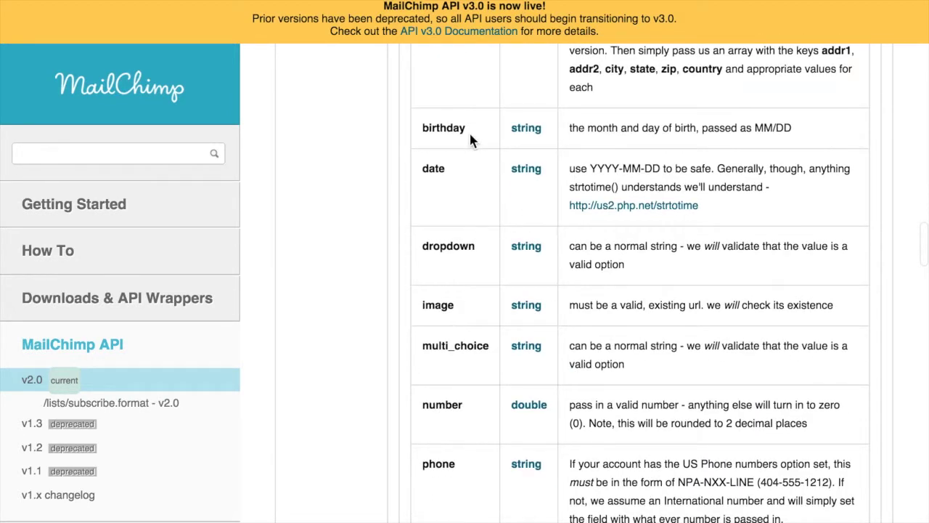
{"action": "left_click_drag", "start_coordinate": [469, 135], "coordinate": [628, 124]}
{"action": "left_click", "coordinate": [631, 124]}
{"action": "scroll", "coordinate": [793, 130], "scroll_direction": "up", "scroll_amount": 1}
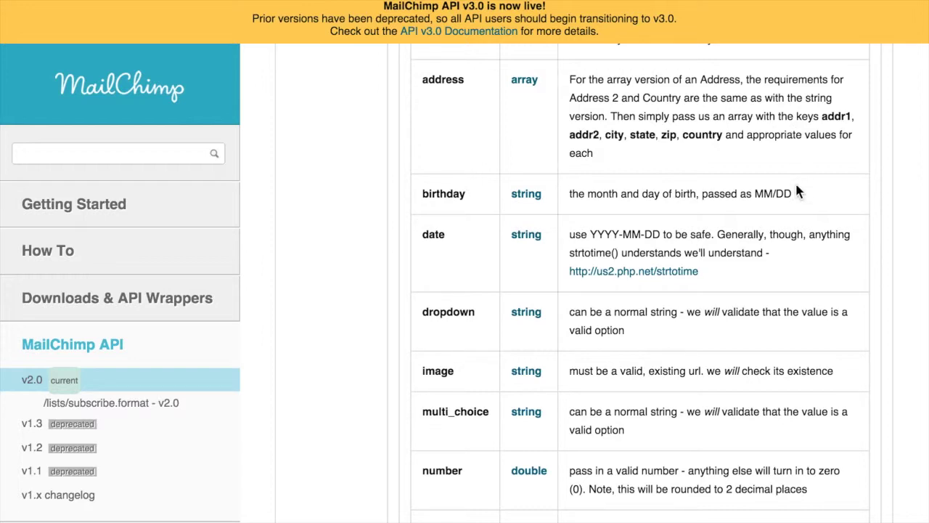
{"action": "scroll", "coordinate": [795, 181], "scroll_direction": "down", "scroll_amount": 1}
{"action": "scroll", "coordinate": [795, 183], "scroll_direction": "up", "scroll_amount": 1}
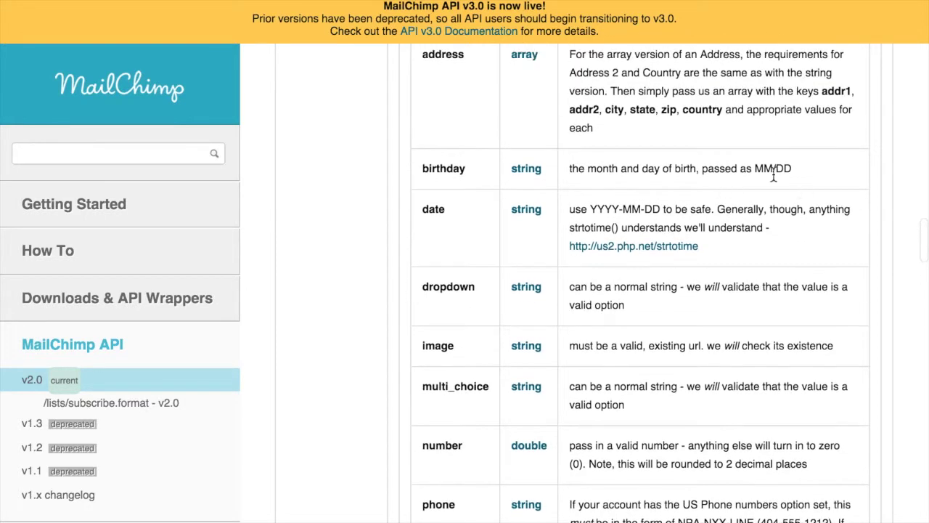
{"action": "scroll", "coordinate": [737, 169], "scroll_direction": "down", "scroll_amount": 1}
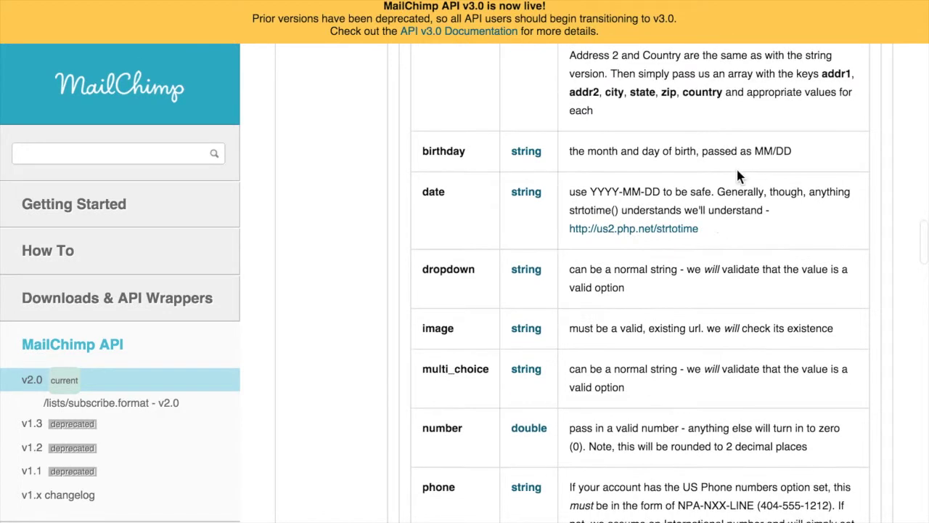
{"action": "scroll", "coordinate": [737, 172], "scroll_direction": "down", "scroll_amount": 2}
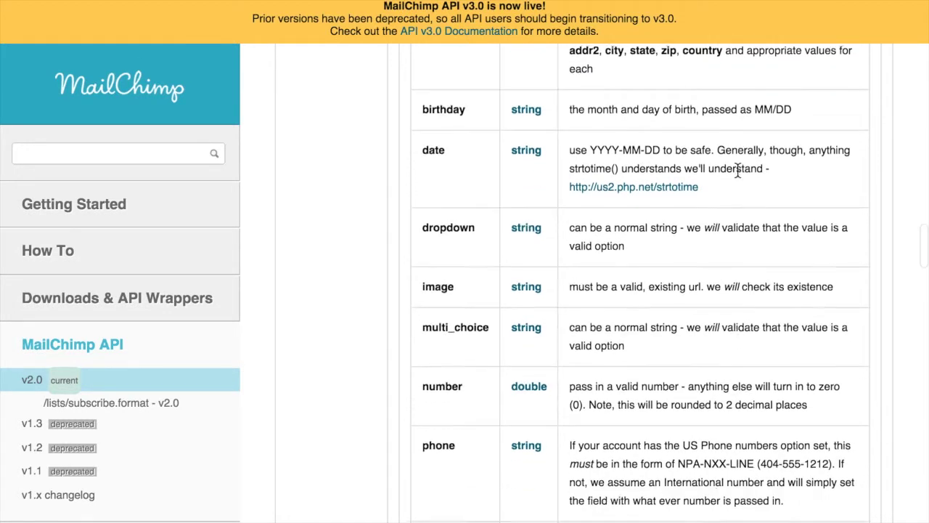
{"action": "scroll", "coordinate": [737, 172], "scroll_direction": "down", "scroll_amount": 1}
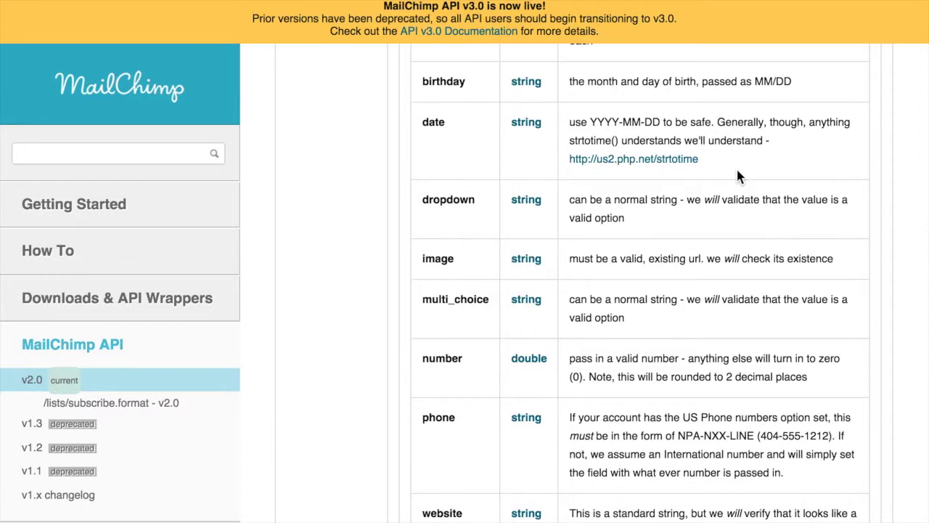
{"action": "scroll", "coordinate": [737, 172], "scroll_direction": "down", "scroll_amount": 2}
{"action": "scroll", "coordinate": [737, 173], "scroll_direction": "down", "scroll_amount": 1}
{"action": "scroll", "coordinate": [737, 172], "scroll_direction": "down", "scroll_amount": 1}
{"action": "scroll", "coordinate": [737, 172], "scroll_direction": "down", "scroll_amount": 1}
{"action": "scroll", "coordinate": [737, 169], "scroll_direction": "up", "scroll_amount": 7}
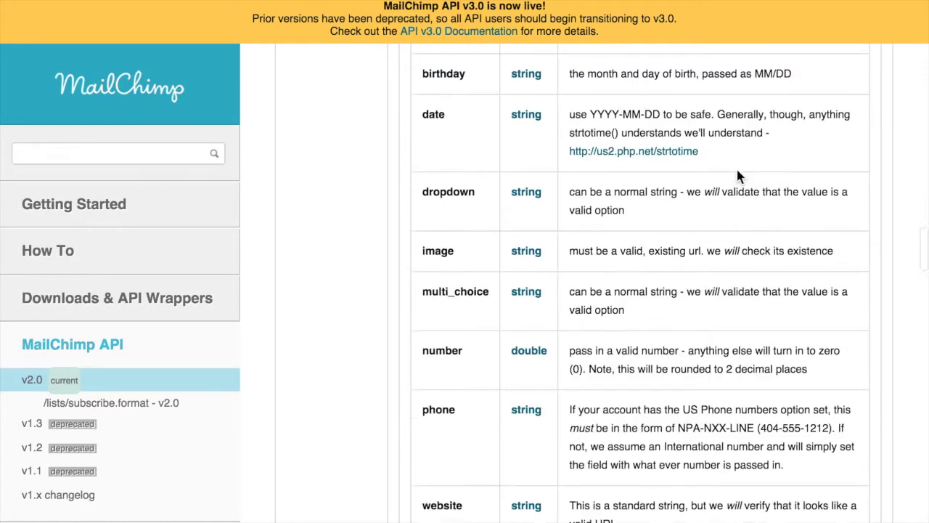
{"action": "scroll", "coordinate": [737, 169], "scroll_direction": "up", "scroll_amount": 1}
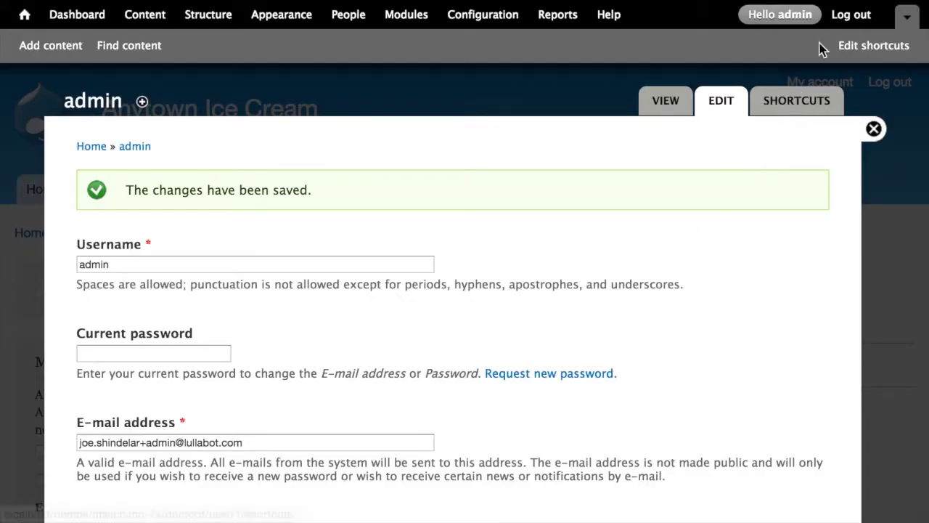
Edit the Subscriptions field under Account settings > Manage Fields, down to Merge Fields.
{"action": "left_click", "coordinate": [473, 25]}
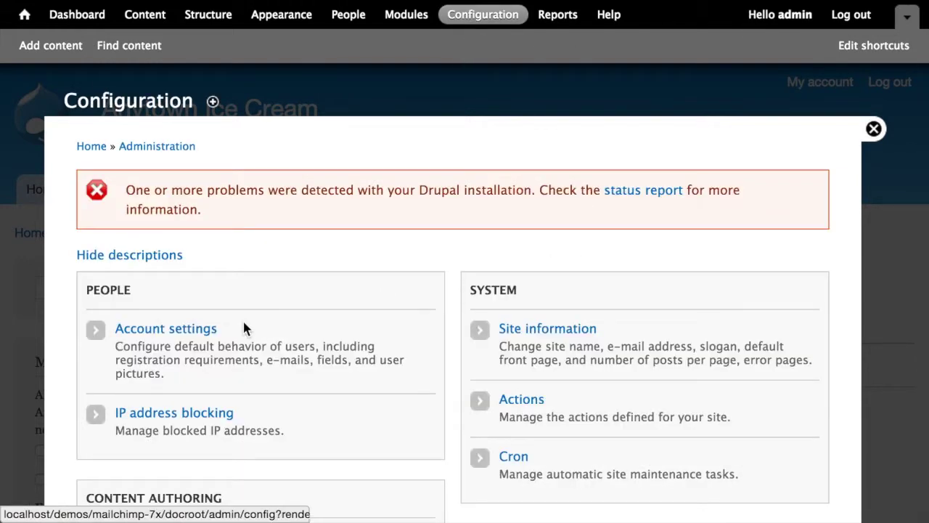
{"action": "left_click", "coordinate": [191, 328]}
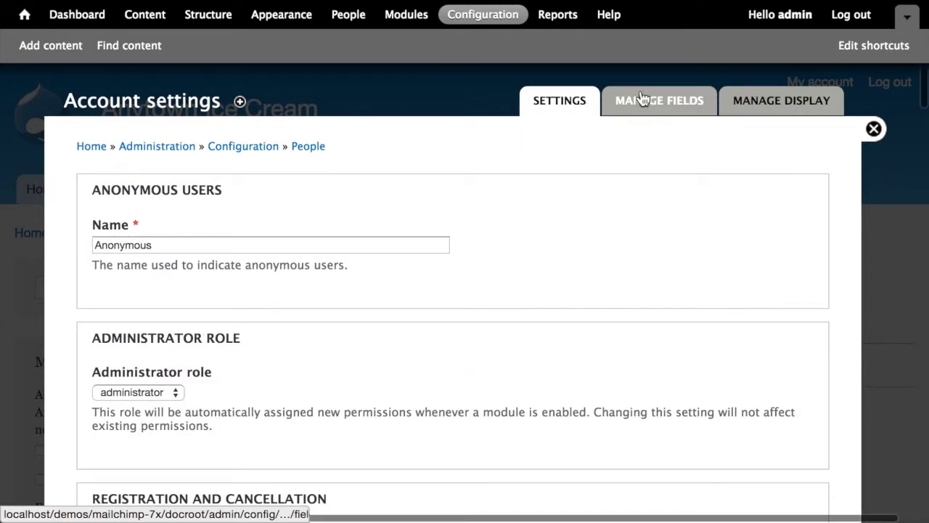
{"action": "left_click", "coordinate": [652, 99]}
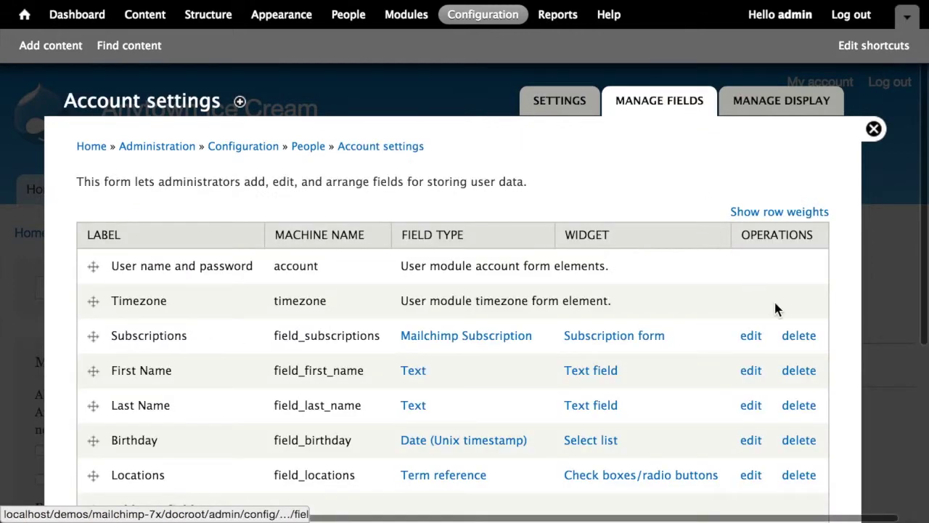
{"action": "left_click", "coordinate": [751, 337]}
{"action": "scroll", "coordinate": [519, 265], "scroll_direction": "down", "scroll_amount": 5}
{"action": "scroll", "coordinate": [519, 270], "scroll_direction": "down", "scroll_amount": 1}
{"action": "scroll", "coordinate": [519, 270], "scroll_direction": "down", "scroll_amount": 1}
{"action": "scroll", "coordinate": [519, 270], "scroll_direction": "down", "scroll_amount": 1}
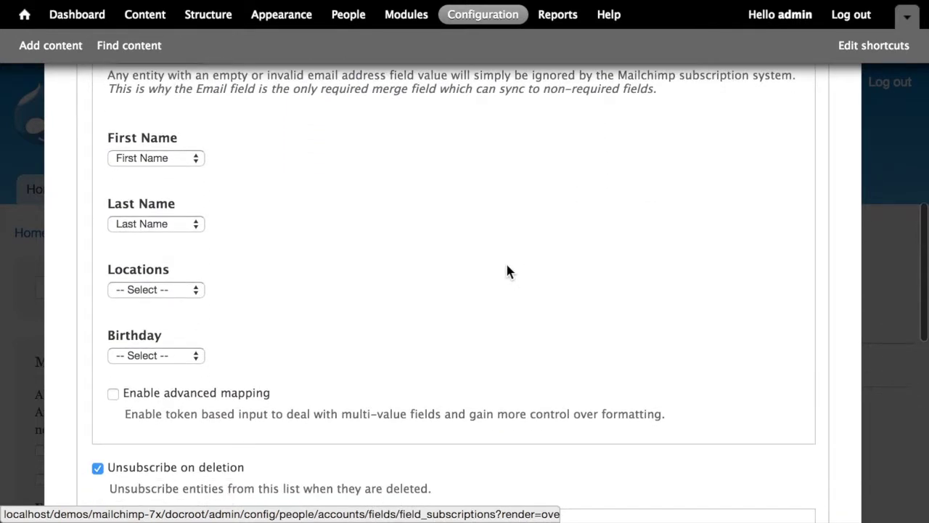
Check the Locations mapping options, then enable advanced mapping for the merge fields.
{"action": "left_click", "coordinate": [198, 290]}
{"action": "left_click", "coordinate": [301, 288]}
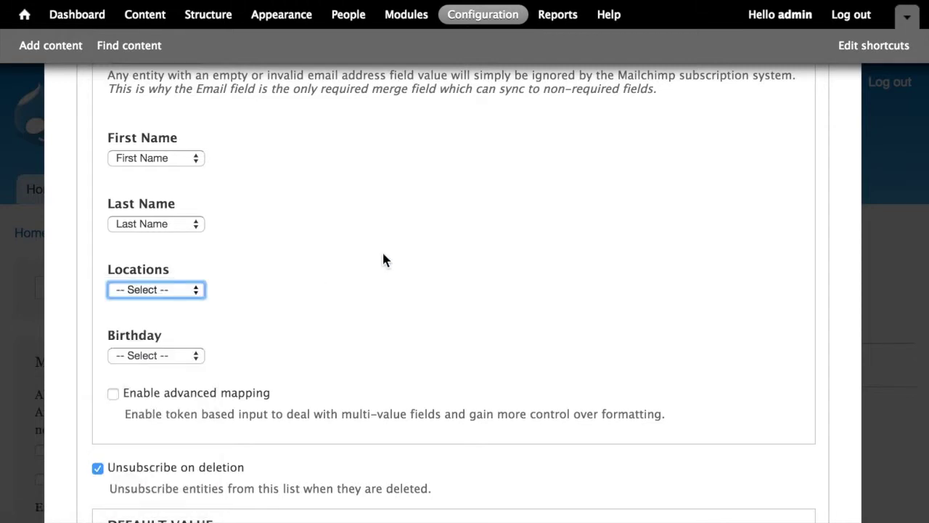
{"action": "scroll", "coordinate": [384, 254], "scroll_direction": "down", "scroll_amount": 1}
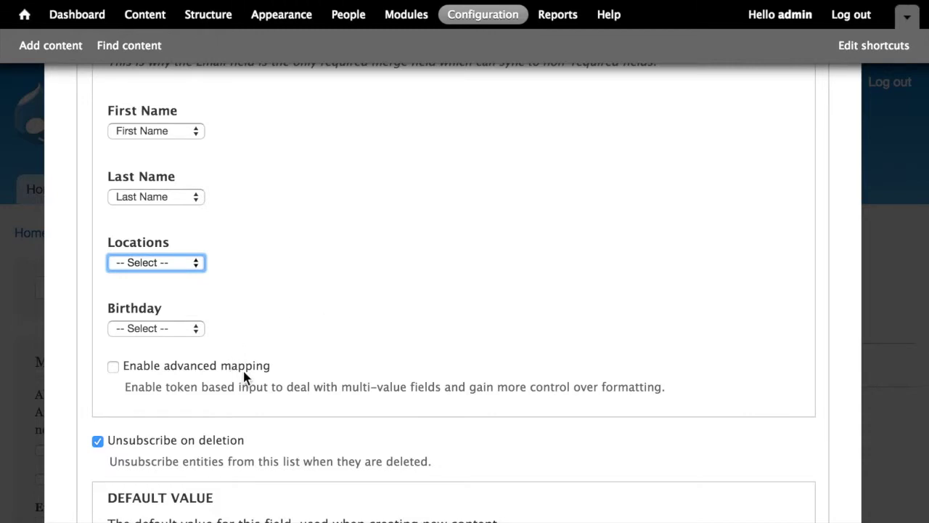
{"action": "left_click", "coordinate": [216, 366]}
{"action": "scroll", "coordinate": [446, 357], "scroll_direction": "up", "scroll_amount": 3}
{"action": "scroll", "coordinate": [446, 357], "scroll_direction": "down", "scroll_amount": 1}
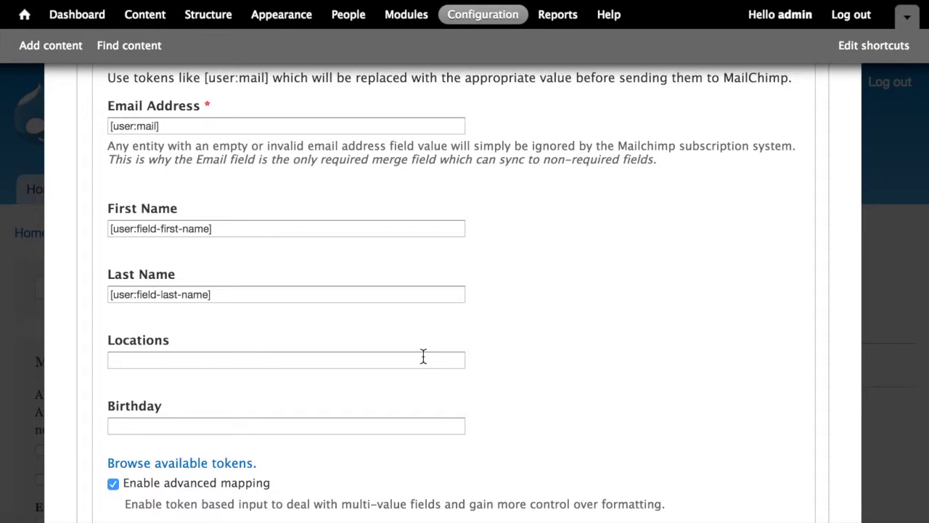
Select the empty Locations mapping field, ready for a token.
{"action": "left_click", "coordinate": [423, 357]}
{"action": "scroll", "coordinate": [524, 353], "scroll_direction": "up", "scroll_amount": 1}
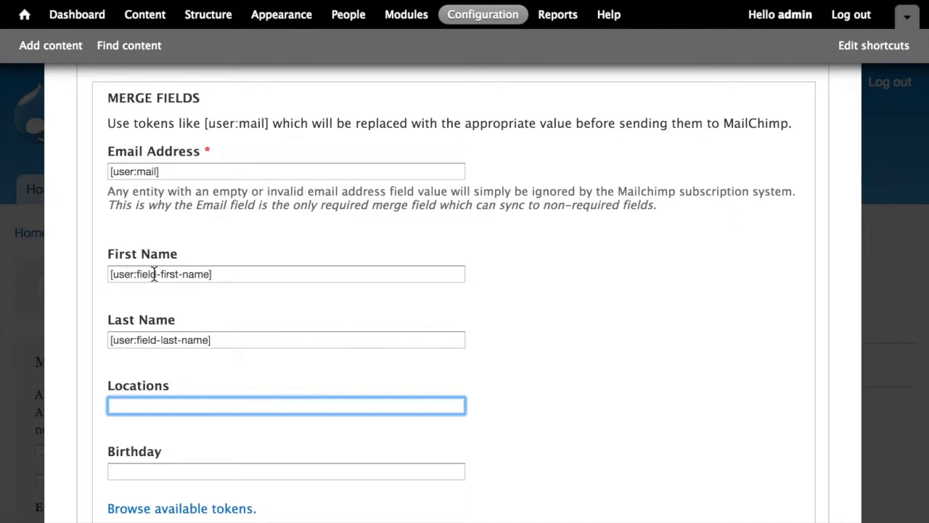
{"action": "left_click", "coordinate": [549, 287]}
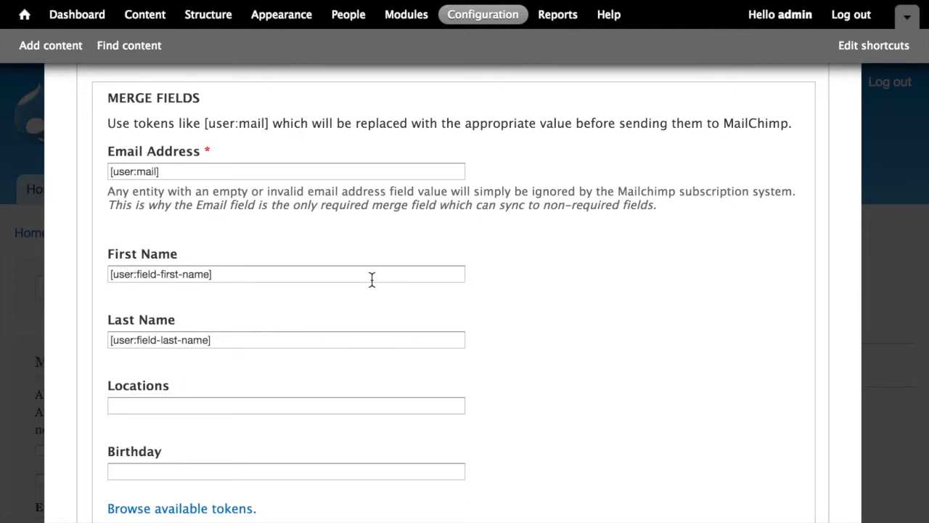
{"action": "scroll", "coordinate": [372, 280], "scroll_direction": "down", "scroll_amount": 2}
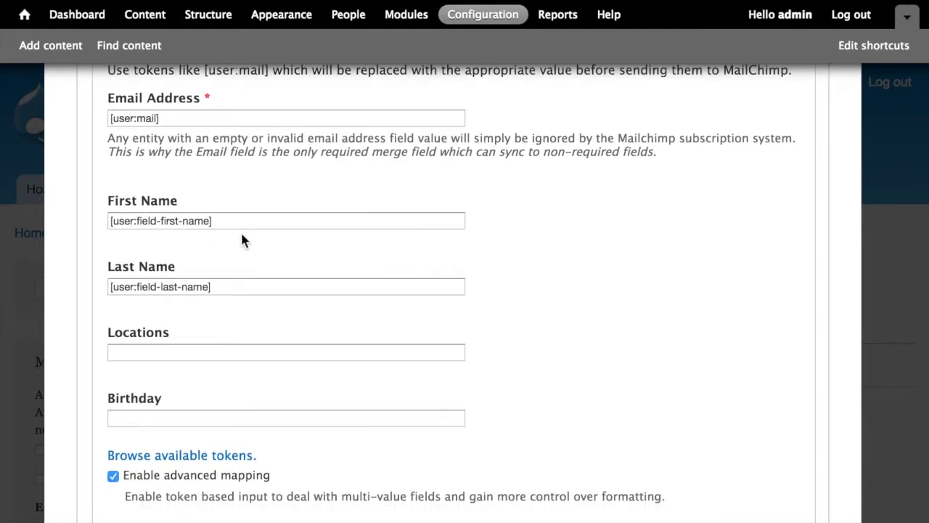
{"action": "scroll", "coordinate": [284, 200], "scroll_direction": "down", "scroll_amount": 3}
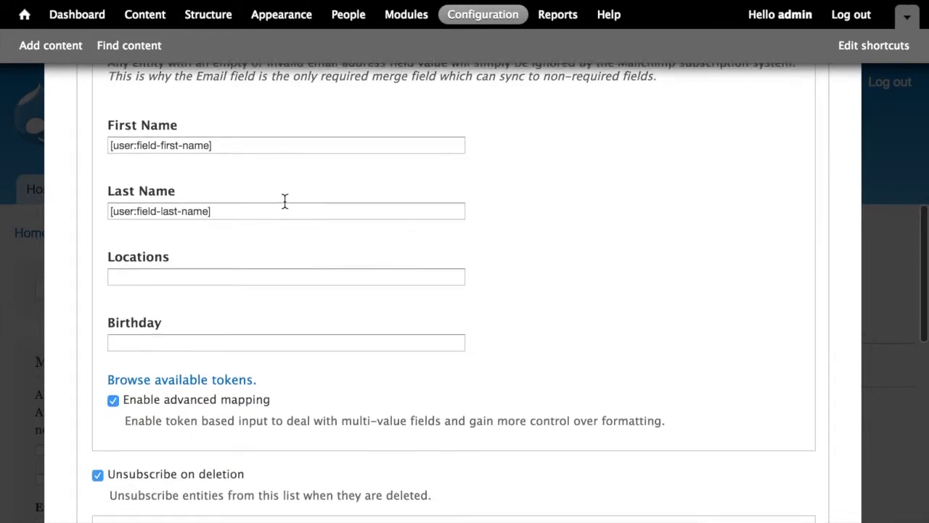
{"action": "scroll", "coordinate": [283, 208], "scroll_direction": "down", "scroll_amount": 1}
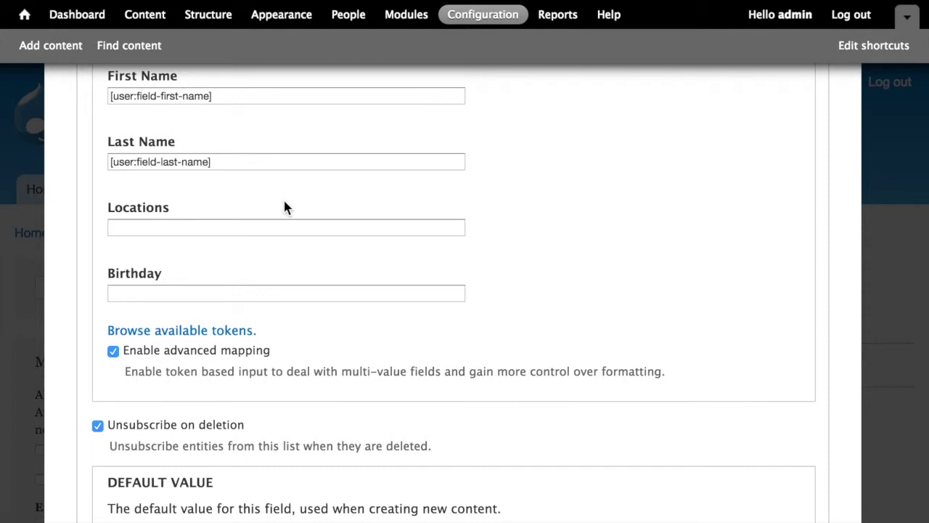
{"action": "scroll", "coordinate": [285, 207], "scroll_direction": "down", "scroll_amount": 1}
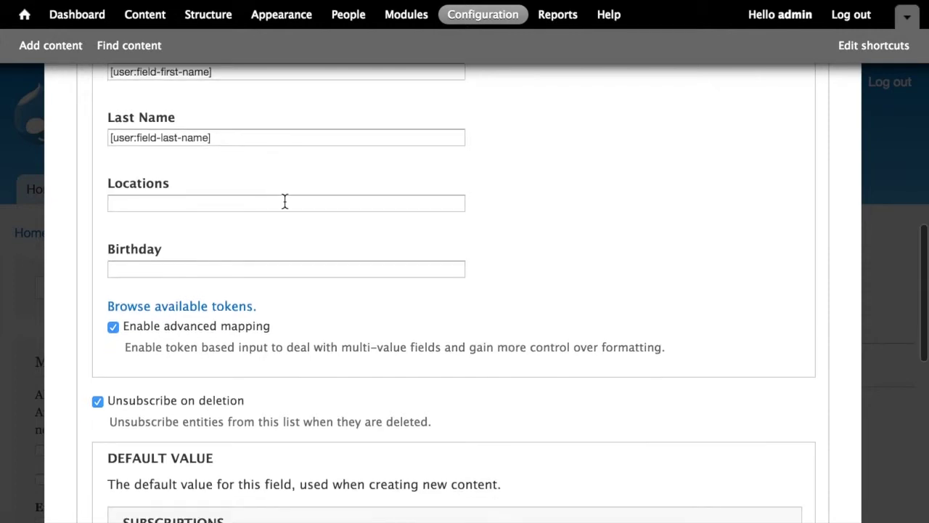
{"action": "left_click", "coordinate": [197, 203]}
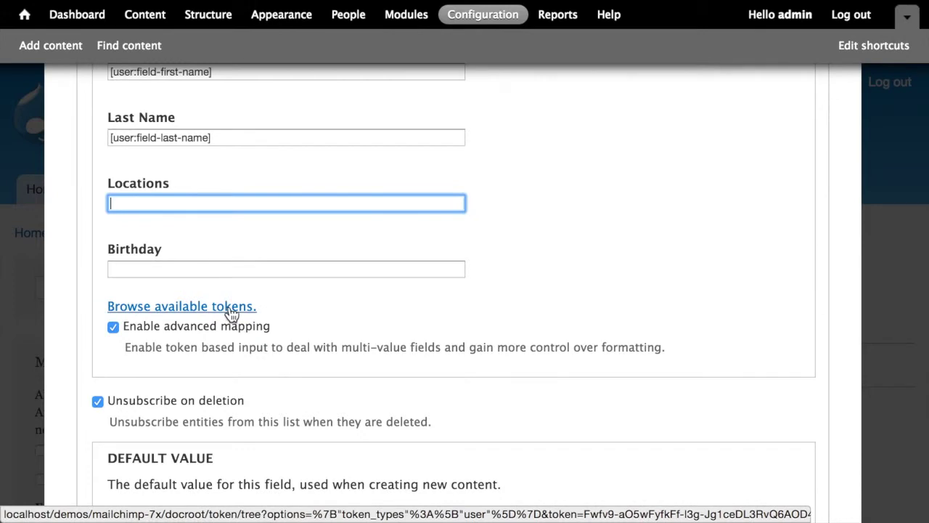
Open the browser of available tokens for the Locations field.
{"action": "left_click", "coordinate": [231, 308]}
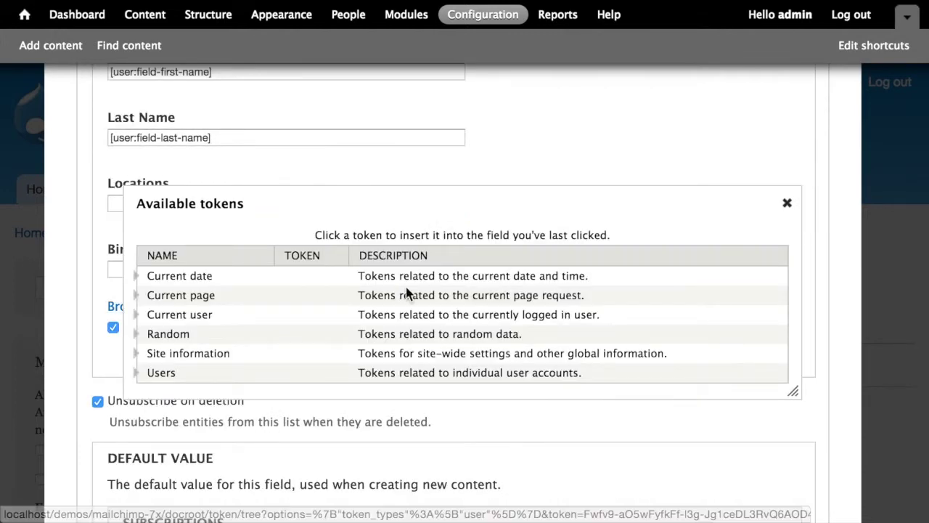
{"action": "scroll", "coordinate": [406, 287], "scroll_direction": "down", "scroll_amount": 1}
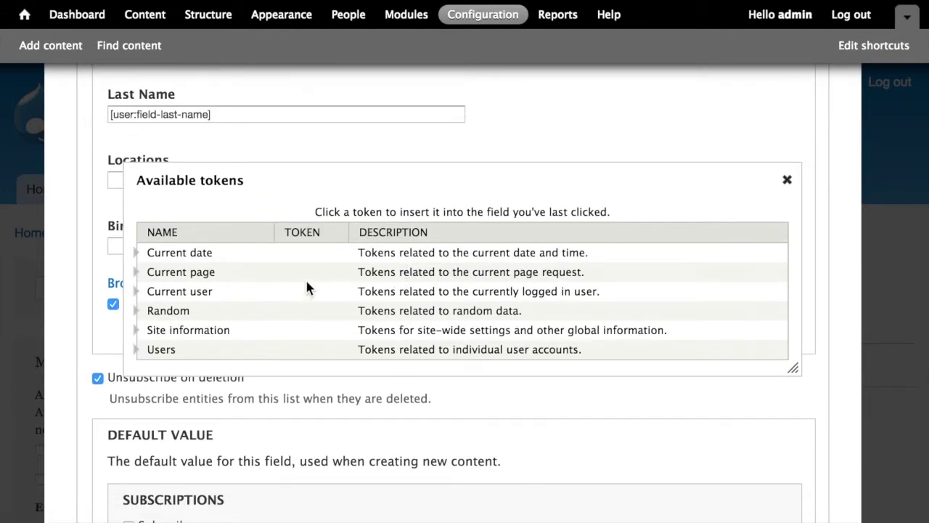
{"action": "scroll", "coordinate": [320, 262], "scroll_direction": "down", "scroll_amount": 2}
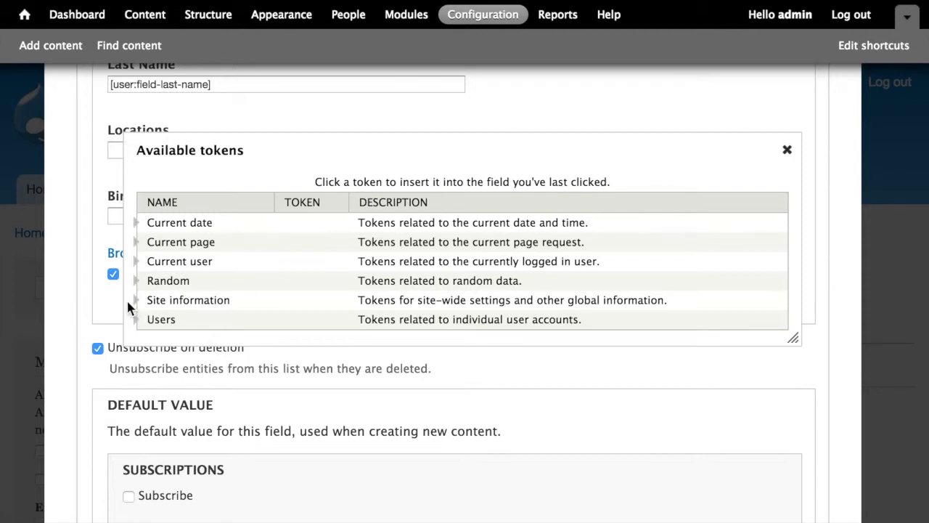
{"action": "scroll", "coordinate": [128, 302], "scroll_direction": "down", "scroll_amount": 1}
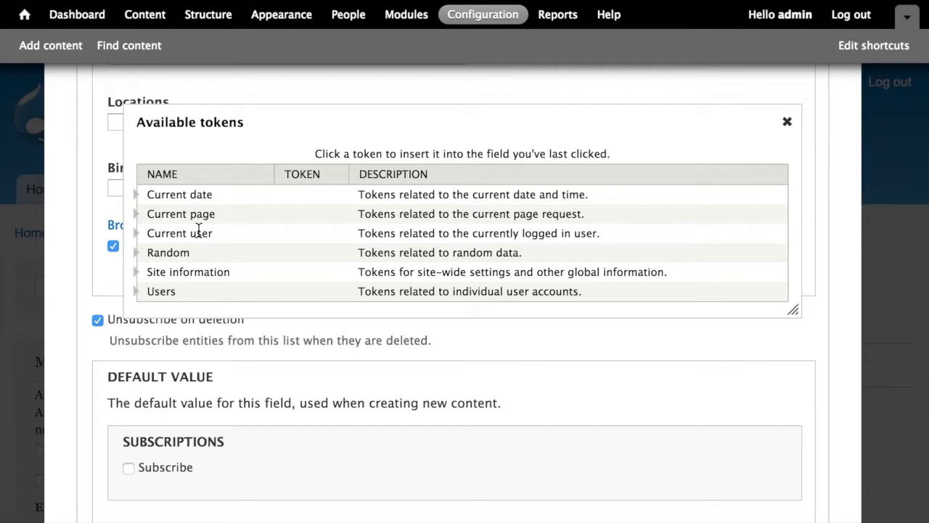
Insert [user:field-locations] from the Users tokens into Locations and close the token list.
{"action": "left_click", "coordinate": [138, 297]}
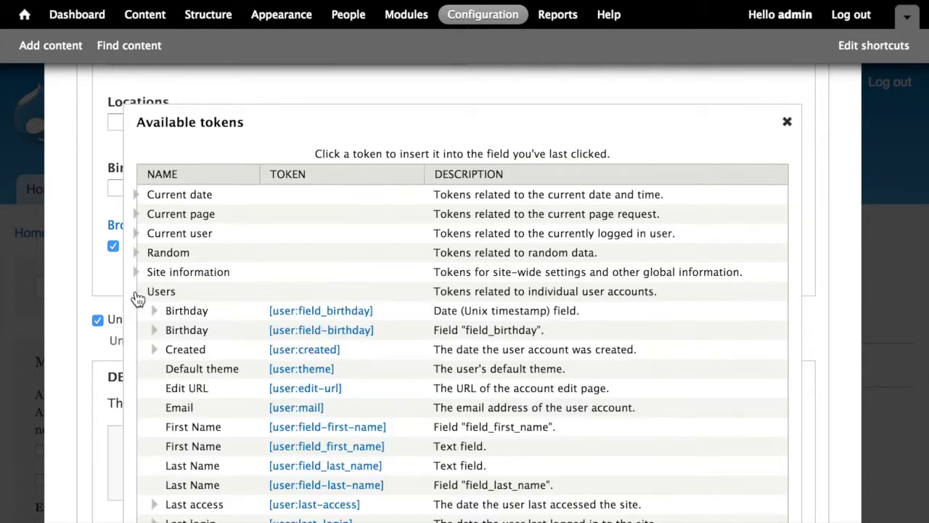
{"action": "scroll", "coordinate": [468, 263], "scroll_direction": "down", "scroll_amount": 3}
{"action": "scroll", "coordinate": [468, 263], "scroll_direction": "down", "scroll_amount": 2}
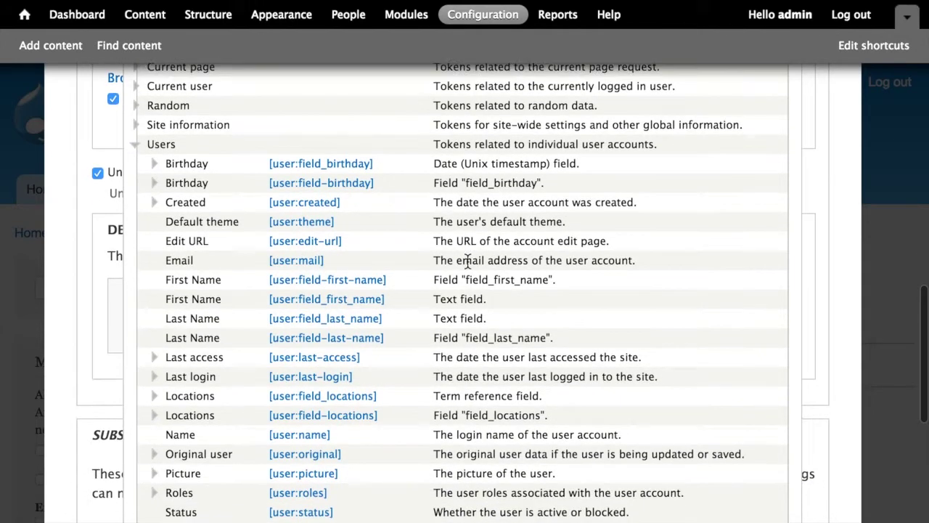
{"action": "scroll", "coordinate": [468, 263], "scroll_direction": "down", "scroll_amount": 1}
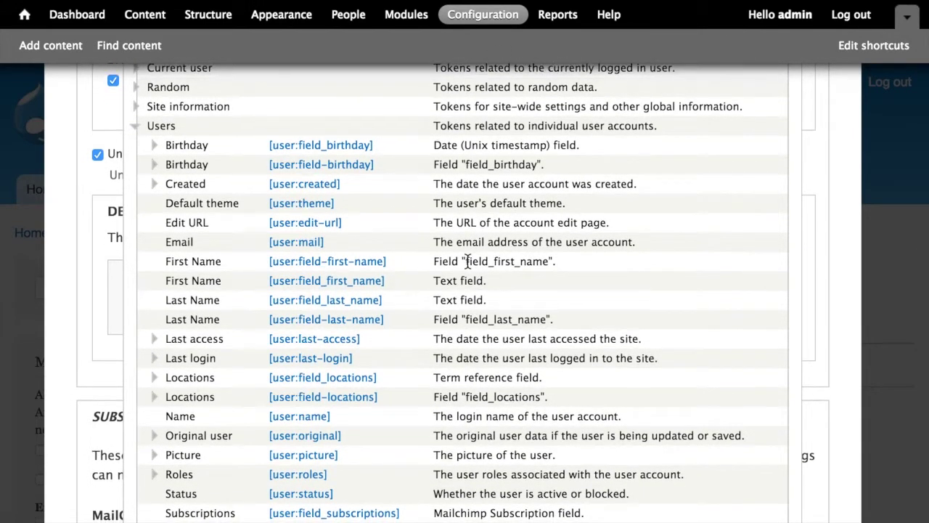
{"action": "scroll", "coordinate": [469, 263], "scroll_direction": "down", "scroll_amount": 2}
{"action": "scroll", "coordinate": [468, 267], "scroll_direction": "down", "scroll_amount": 1}
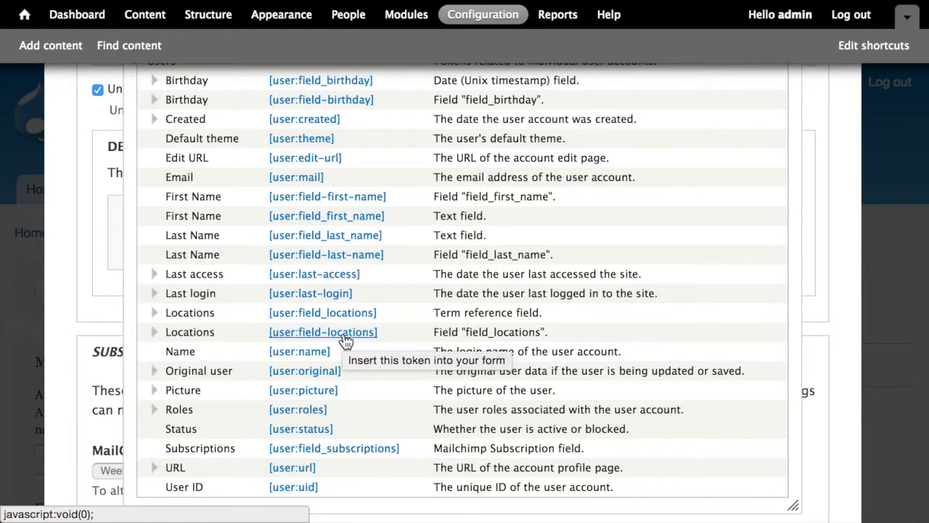
{"action": "scroll", "coordinate": [345, 341], "scroll_direction": "up", "scroll_amount": 2}
{"action": "scroll", "coordinate": [348, 338], "scroll_direction": "up", "scroll_amount": 2}
{"action": "scroll", "coordinate": [644, 274], "scroll_direction": "up", "scroll_amount": 3}
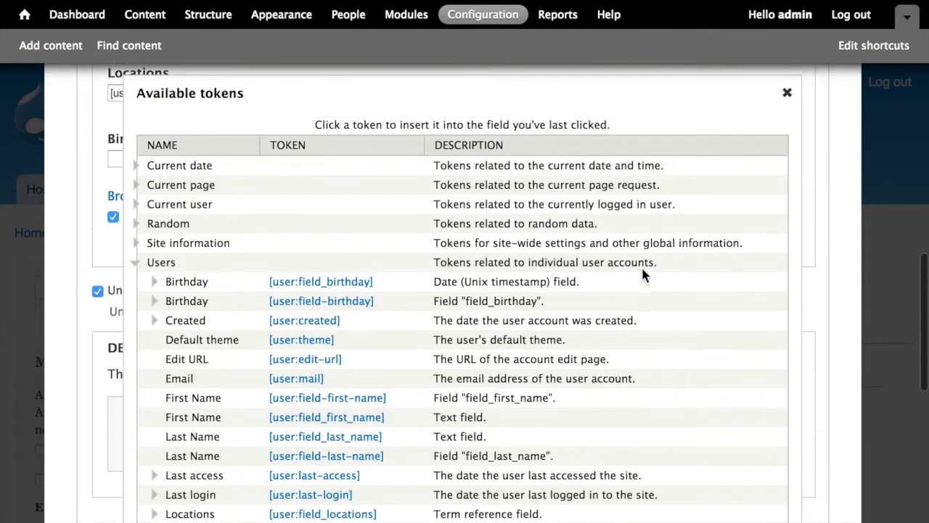
{"action": "scroll", "coordinate": [835, 97], "scroll_direction": "up", "scroll_amount": 1}
{"action": "scroll", "coordinate": [835, 97], "scroll_direction": "up", "scroll_amount": 5}
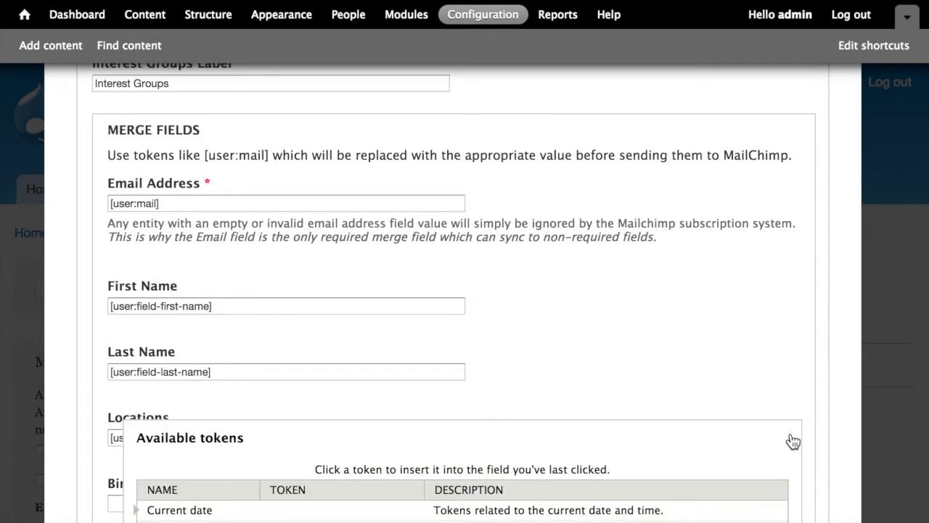
{"action": "left_click", "coordinate": [789, 437]}
Confirm Locations holds its token and select the empty Birthday mapping field.
{"action": "scroll", "coordinate": [709, 338], "scroll_direction": "down", "scroll_amount": 3}
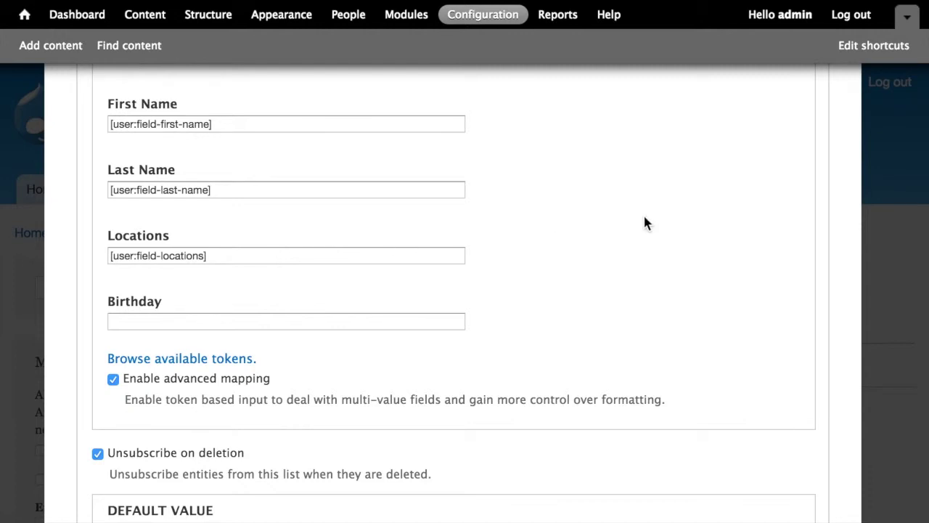
{"action": "scroll", "coordinate": [644, 218], "scroll_direction": "down", "scroll_amount": 2}
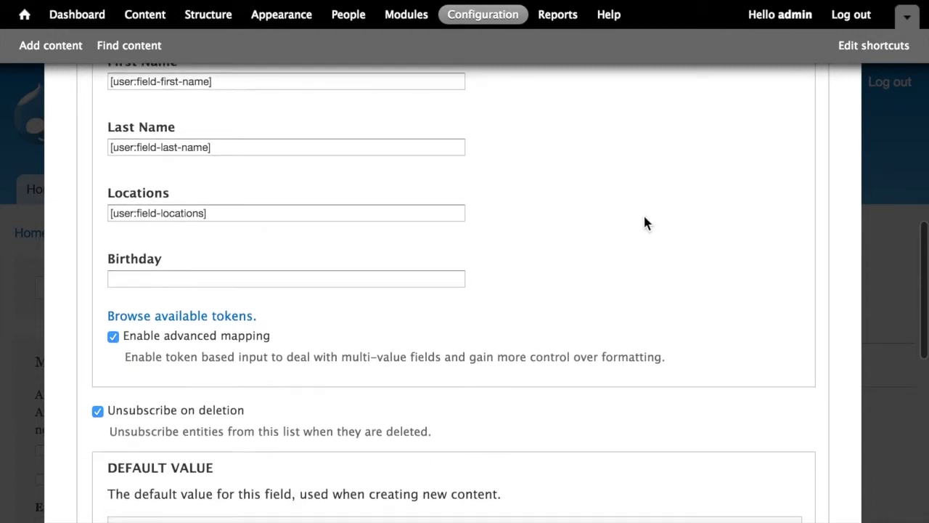
{"action": "left_click", "coordinate": [399, 215]}
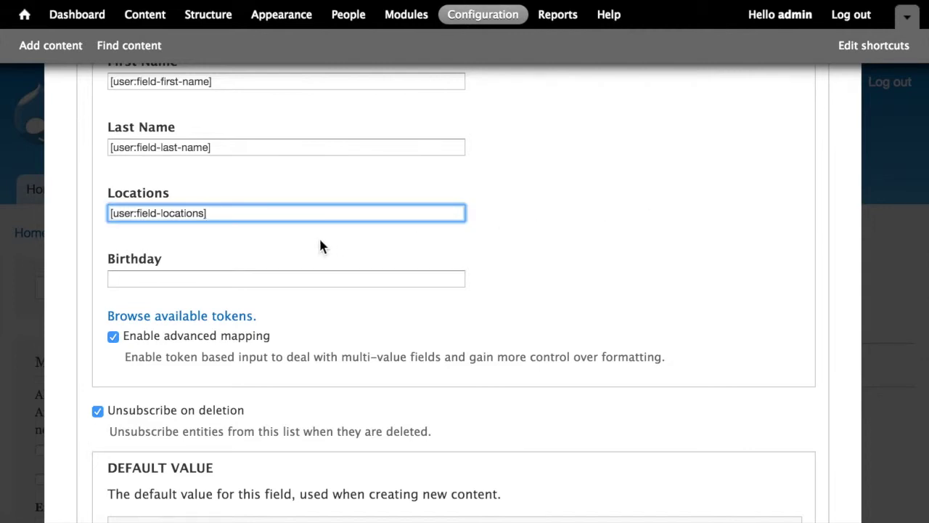
{"action": "left_click", "coordinate": [276, 276]}
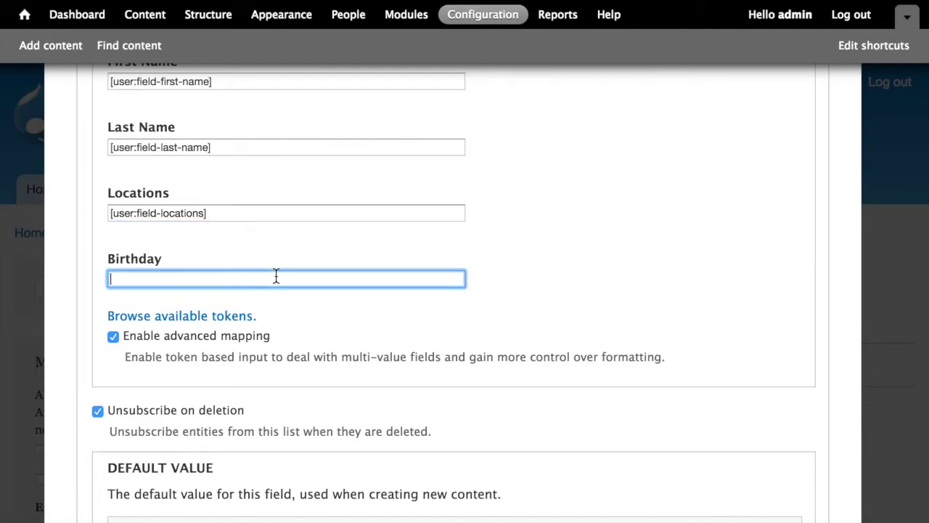
{"action": "scroll", "coordinate": [605, 206], "scroll_direction": "down", "scroll_amount": 3}
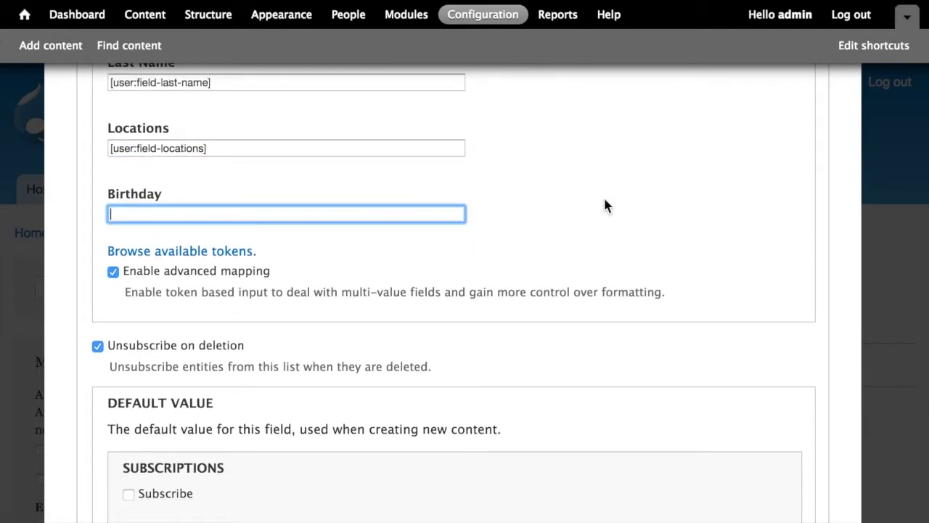
Insert [user:field-birthday:custom:?] from Users > Birthday into the Birthday mapping.
{"action": "left_click", "coordinate": [218, 253]}
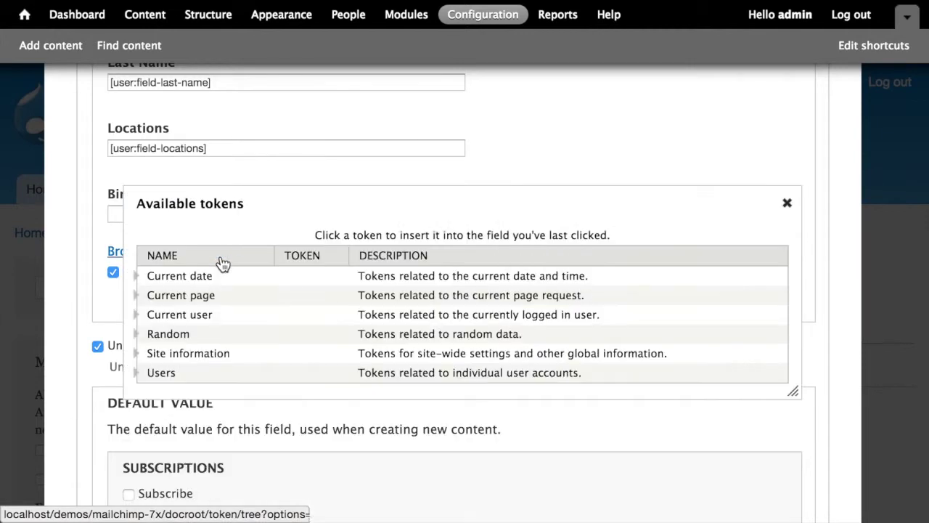
{"action": "left_click", "coordinate": [139, 374]}
{"action": "scroll", "coordinate": [269, 305], "scroll_direction": "down", "scroll_amount": 5}
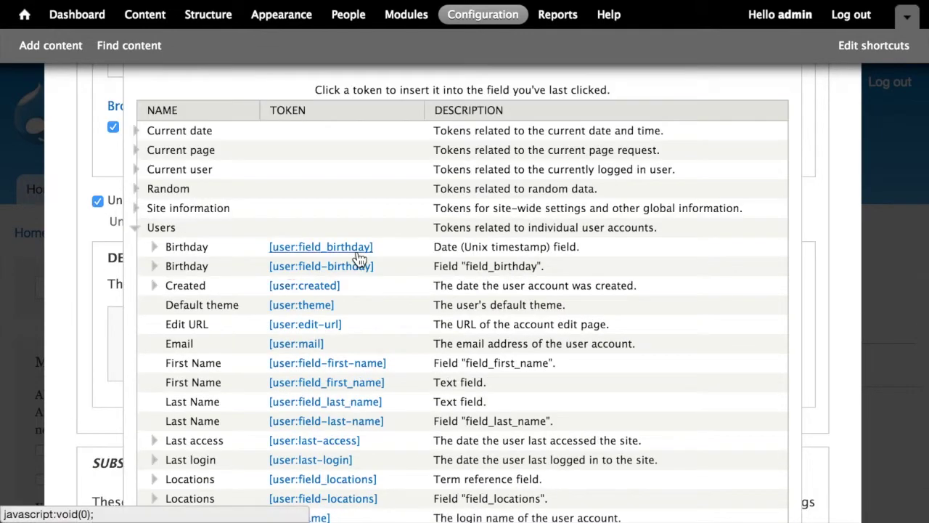
{"action": "left_click", "coordinate": [153, 267]}
{"action": "scroll", "coordinate": [423, 252], "scroll_direction": "down", "scroll_amount": 3}
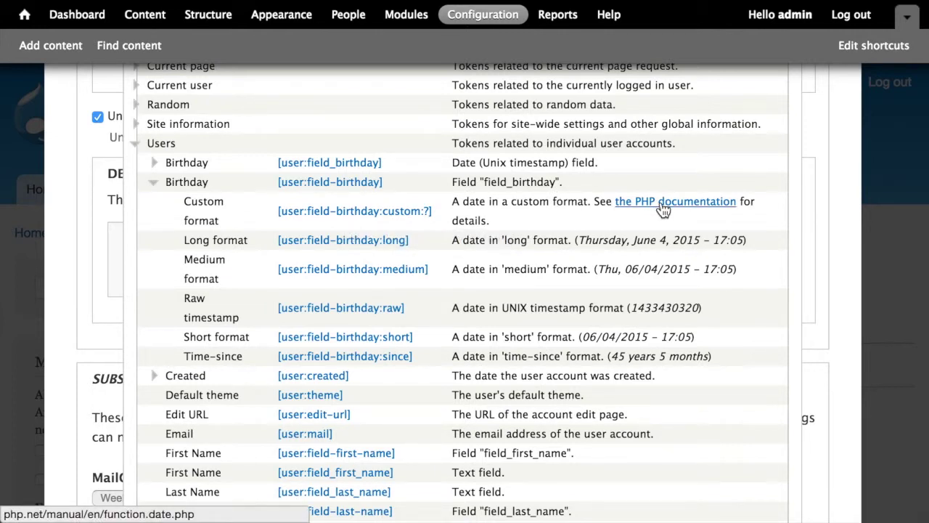
{"action": "left_click", "coordinate": [403, 217]}
{"action": "scroll", "coordinate": [629, 243], "scroll_direction": "up", "scroll_amount": 2}
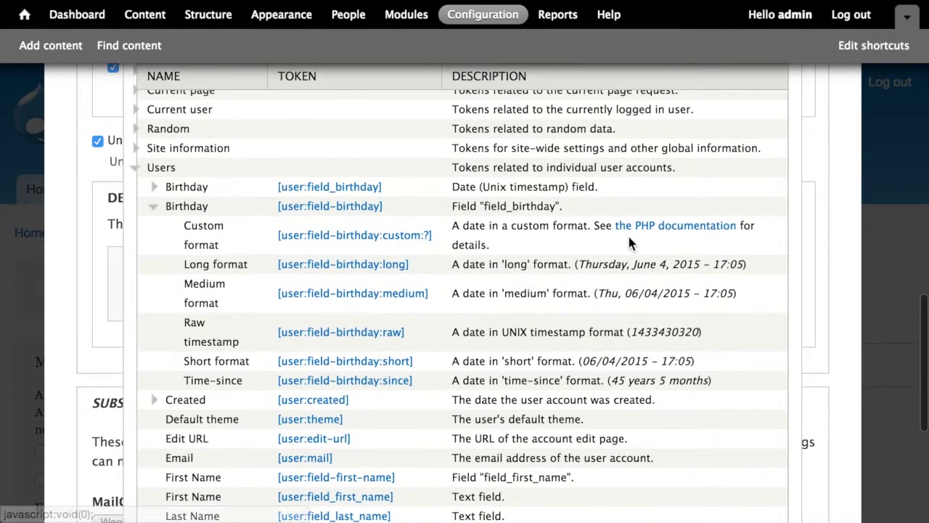
{"action": "scroll", "coordinate": [629, 243], "scroll_direction": "up", "scroll_amount": 3}
{"action": "key", "text": "Escape"}
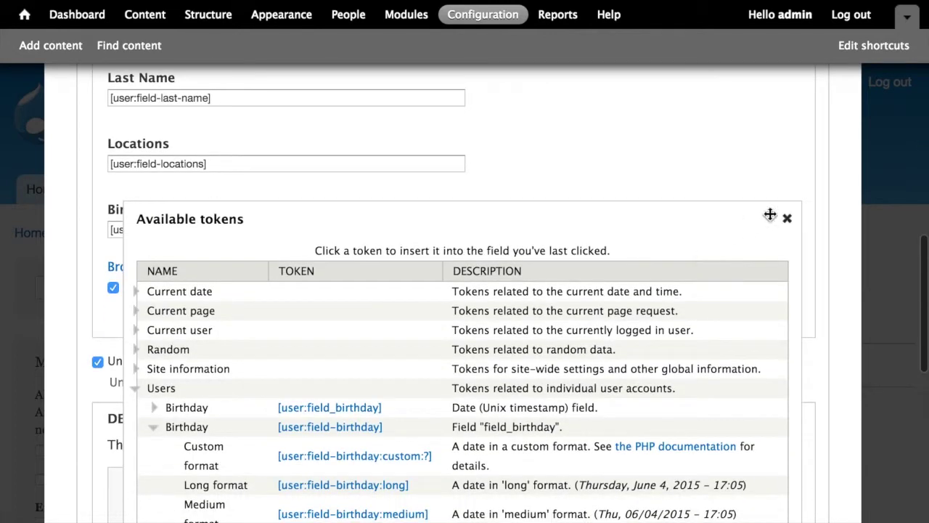
{"action": "left_click", "coordinate": [787, 215]}
Change the Birthday mapping to [user:field-birthday:custom:m]/[user:field-birthday:custom:d].
{"action": "left_click", "coordinate": [282, 157]}
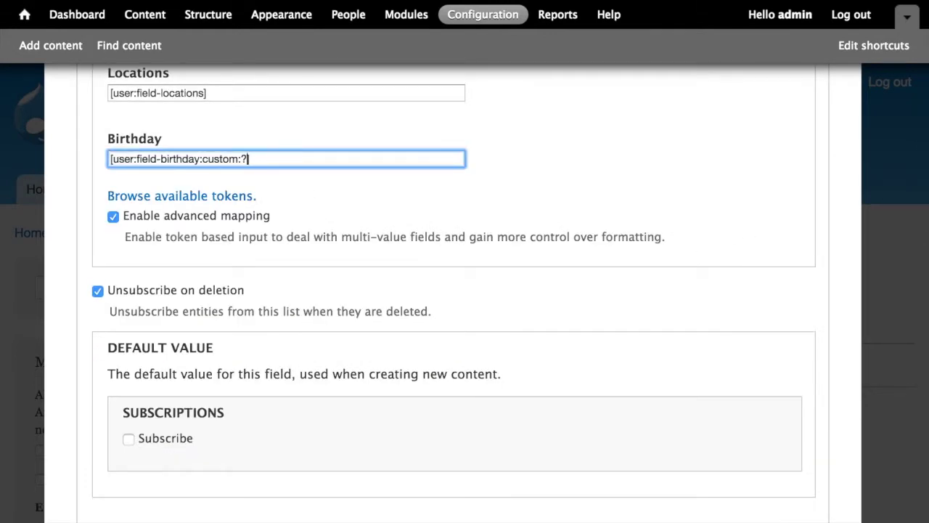
{"action": "key", "text": "BackSpace"}
{"action": "key", "text": "BackSpace"}
{"action": "type", "text": "m]"}
{"action": "type", "text": "/"}
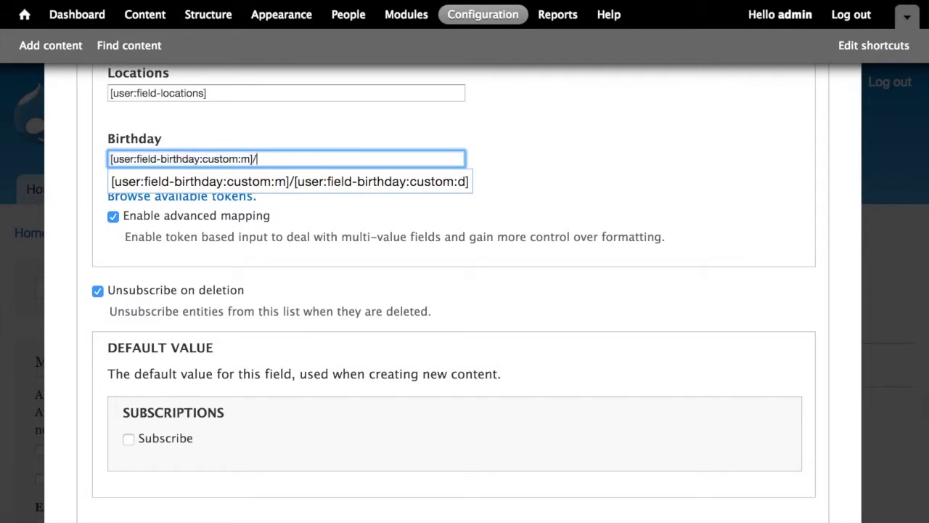
{"action": "key", "text": "Down"}
{"action": "key", "text": "Return"}
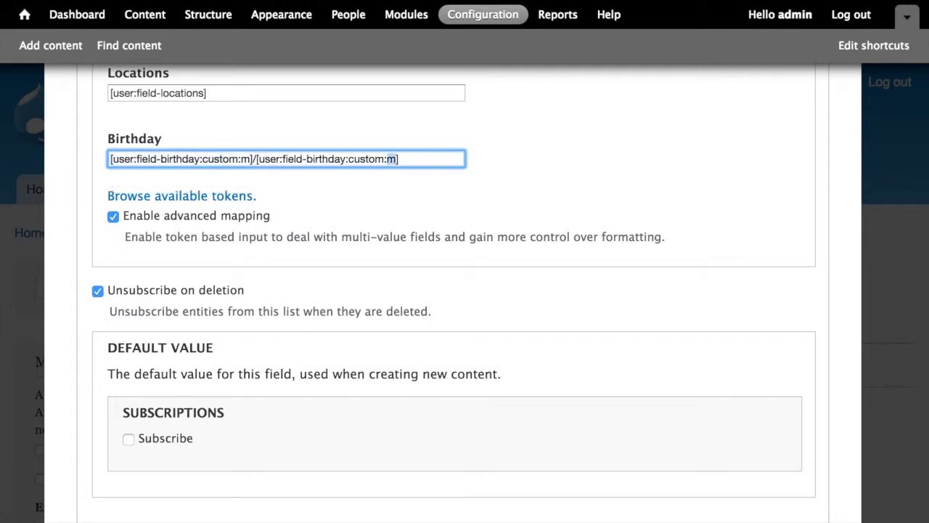
{"action": "type", "text": "d"}
{"action": "left_click", "coordinate": [592, 154]}
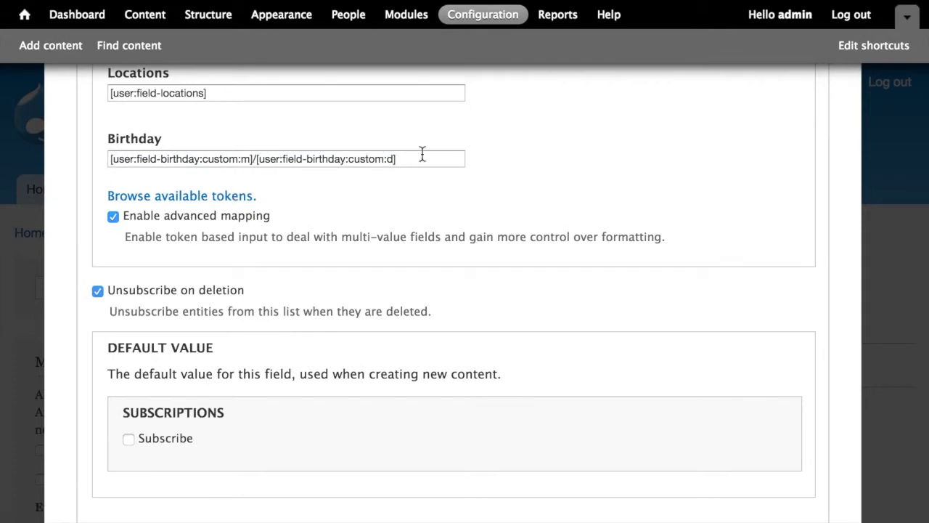
{"action": "left_click", "coordinate": [437, 153]}
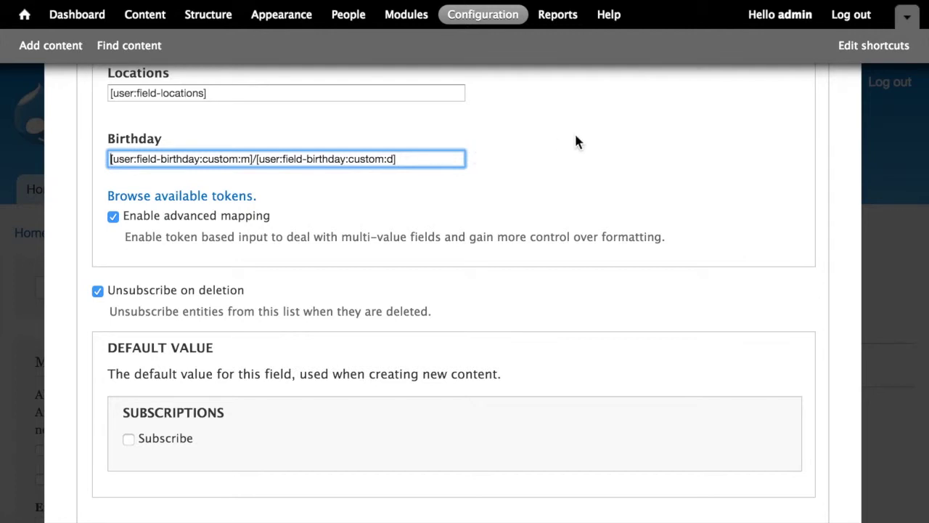
{"action": "scroll", "coordinate": [576, 141], "scroll_direction": "down", "scroll_amount": 2}
{"action": "scroll", "coordinate": [576, 142], "scroll_direction": "down", "scroll_amount": 4}
{"action": "scroll", "coordinate": [576, 141], "scroll_direction": "down", "scroll_amount": 5}
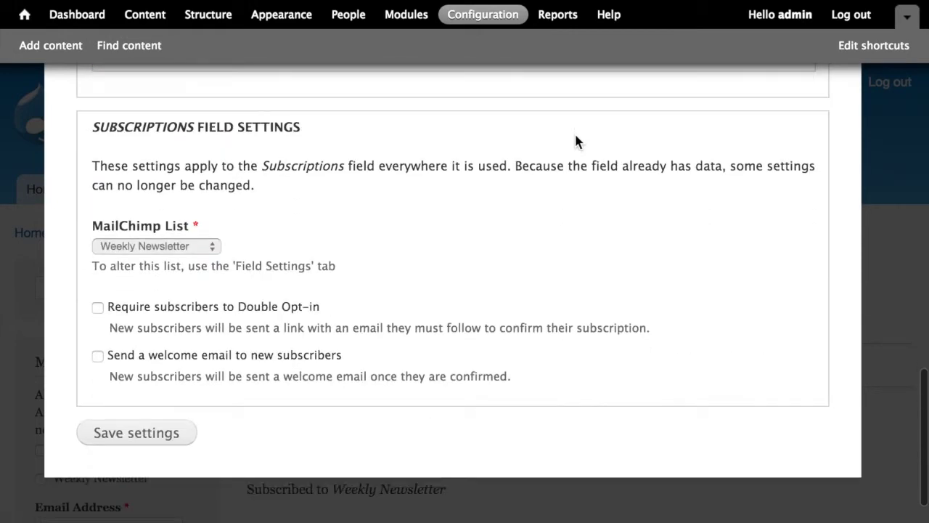
Save the Subscriptions field settings and open the admin account's edit form.
{"action": "left_click", "coordinate": [132, 439]}
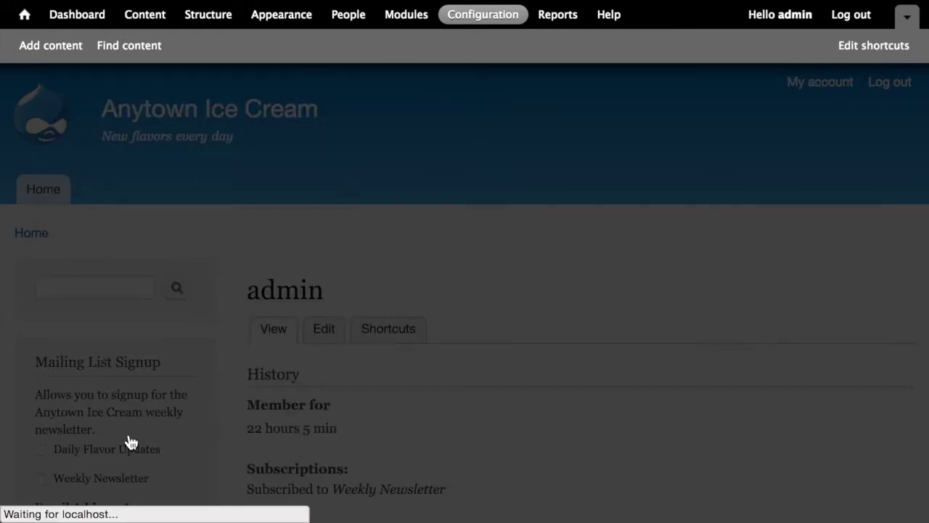
{"action": "left_click", "coordinate": [765, 24]}
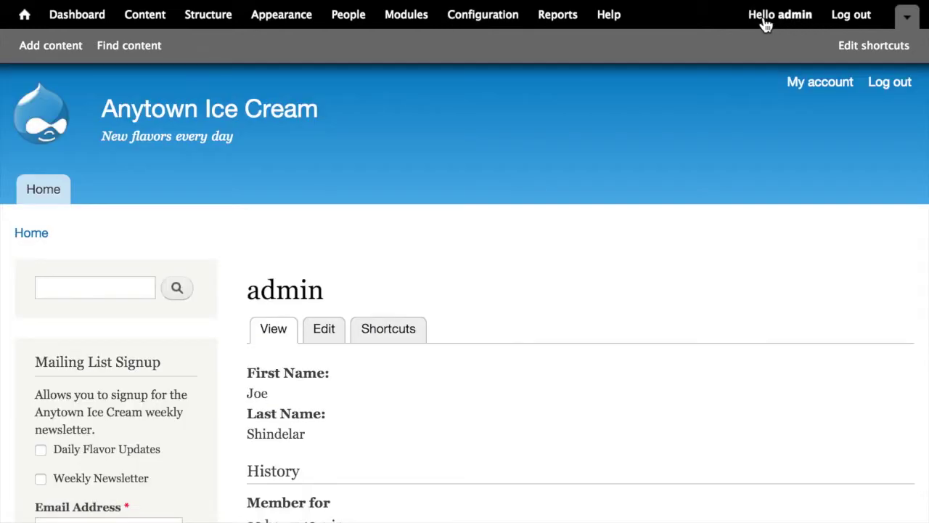
{"action": "left_click", "coordinate": [330, 345]}
{"action": "scroll", "coordinate": [418, 259], "scroll_direction": "down", "scroll_amount": 5}
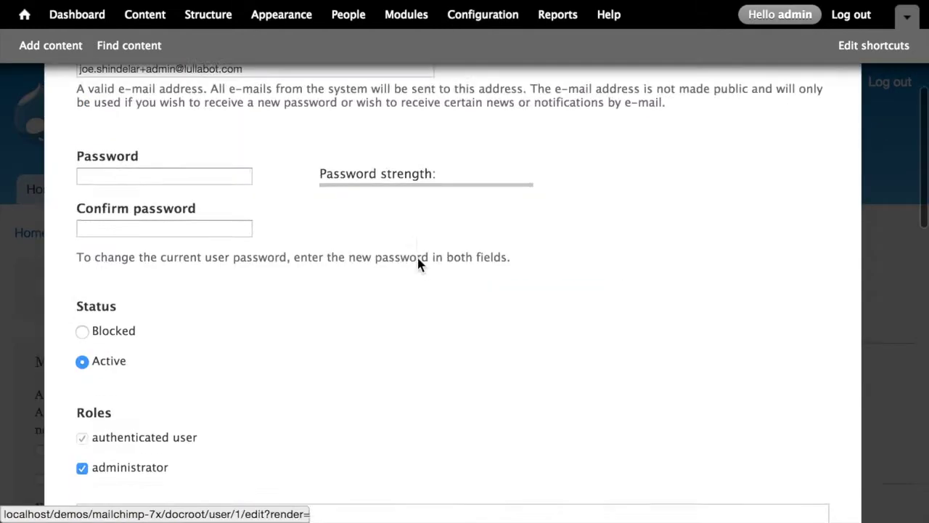
{"action": "scroll", "coordinate": [419, 259], "scroll_direction": "down", "scroll_amount": 5}
{"action": "scroll", "coordinate": [418, 259], "scroll_direction": "down", "scroll_amount": 5}
{"action": "scroll", "coordinate": [418, 259], "scroll_direction": "down", "scroll_amount": 2}
{"action": "scroll", "coordinate": [419, 259], "scroll_direction": "down", "scroll_amount": 1}
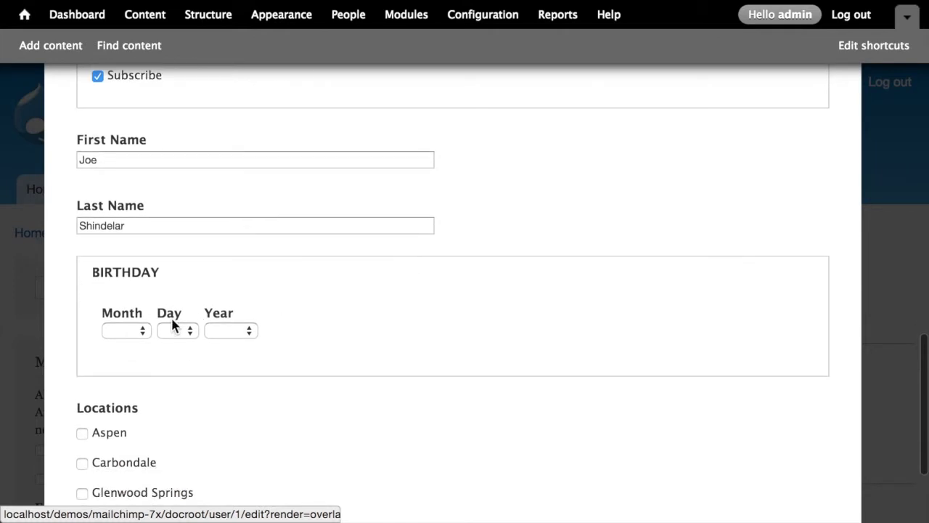
Set the admin's birthday to Apr 1, 2012.
{"action": "left_click", "coordinate": [143, 331]}
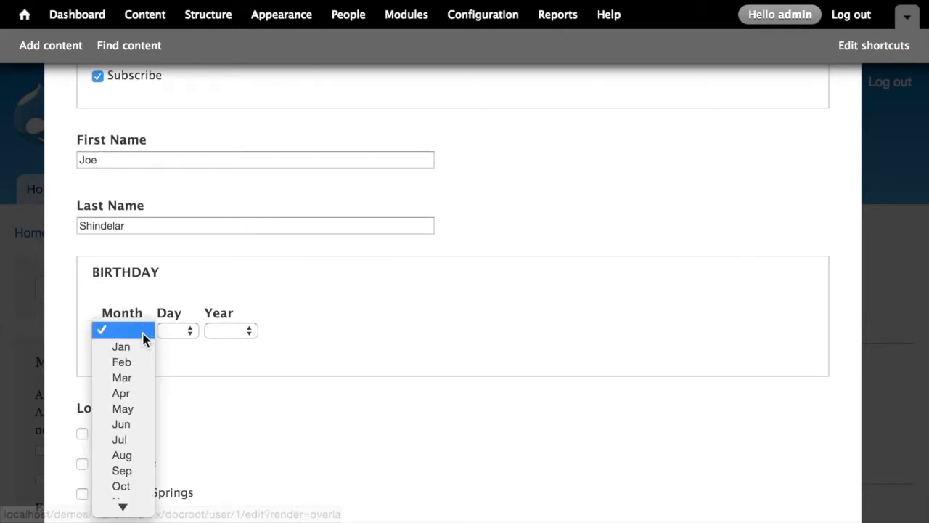
{"action": "left_click", "coordinate": [129, 392]}
{"action": "left_click", "coordinate": [185, 333]}
{"action": "left_click", "coordinate": [184, 348]}
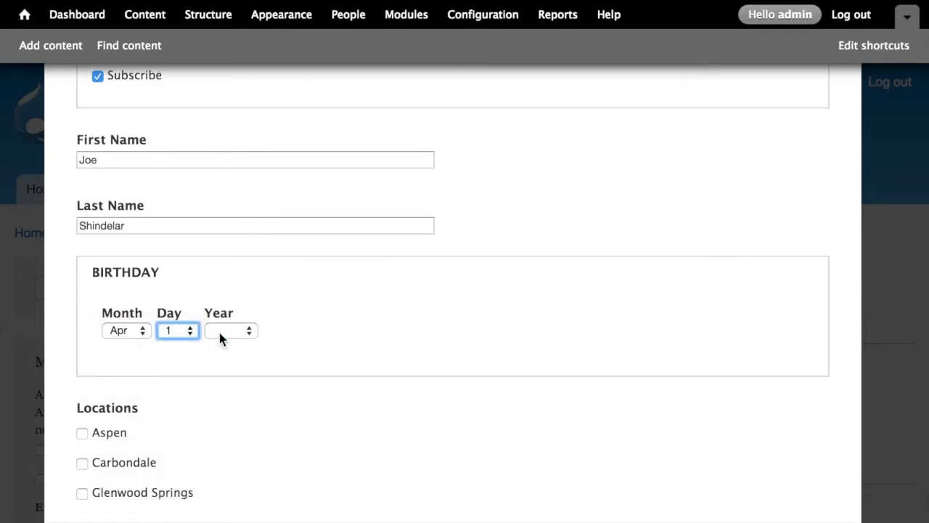
{"action": "left_click", "coordinate": [220, 330]}
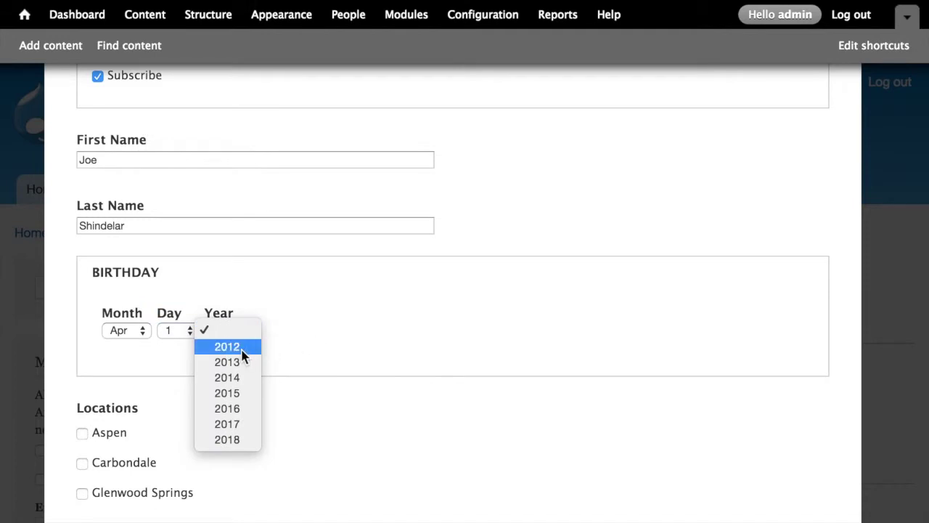
{"action": "left_click", "coordinate": [243, 348]}
{"action": "scroll", "coordinate": [374, 319], "scroll_direction": "down", "scroll_amount": 1}
{"action": "scroll", "coordinate": [348, 317], "scroll_direction": "down", "scroll_amount": 1}
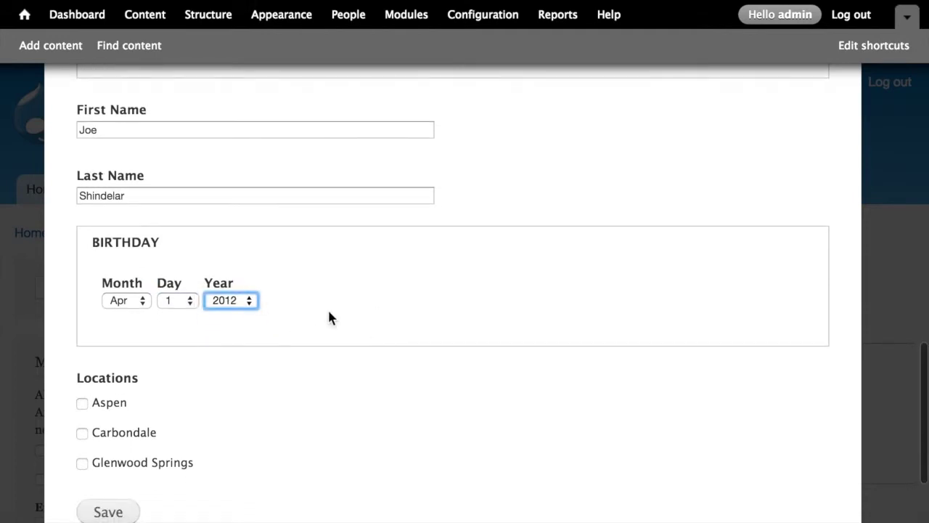
{"action": "left_click", "coordinate": [250, 303]}
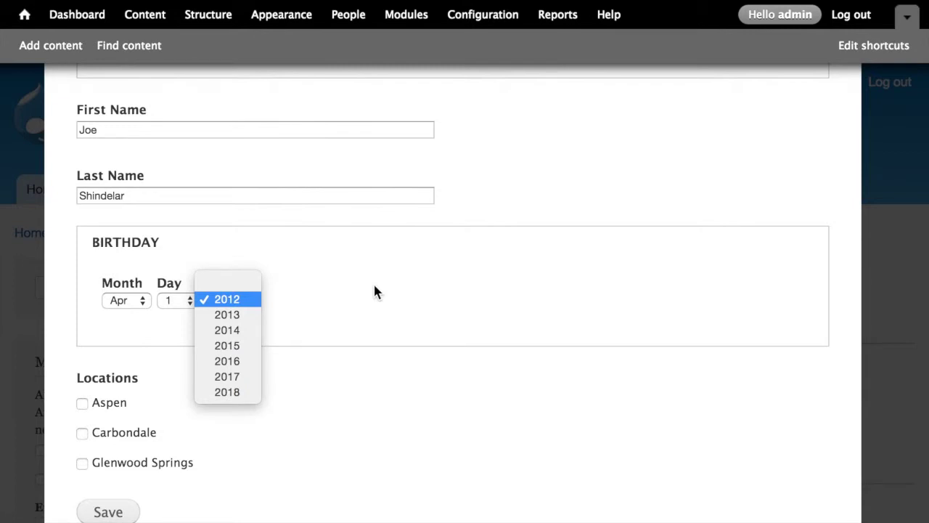
{"action": "left_click", "coordinate": [374, 292]}
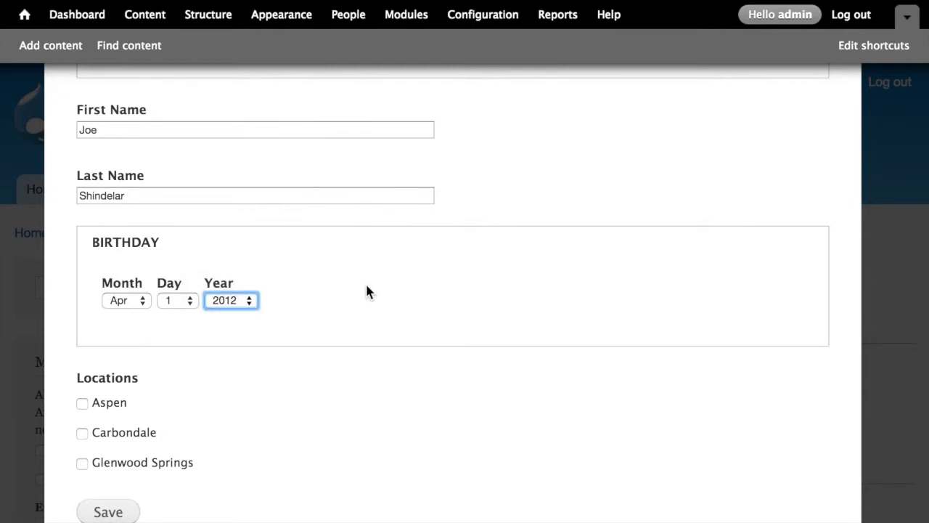
Tick Aspen and Carbondale as the admin's locations.
{"action": "scroll", "coordinate": [325, 287], "scroll_direction": "down", "scroll_amount": 3}
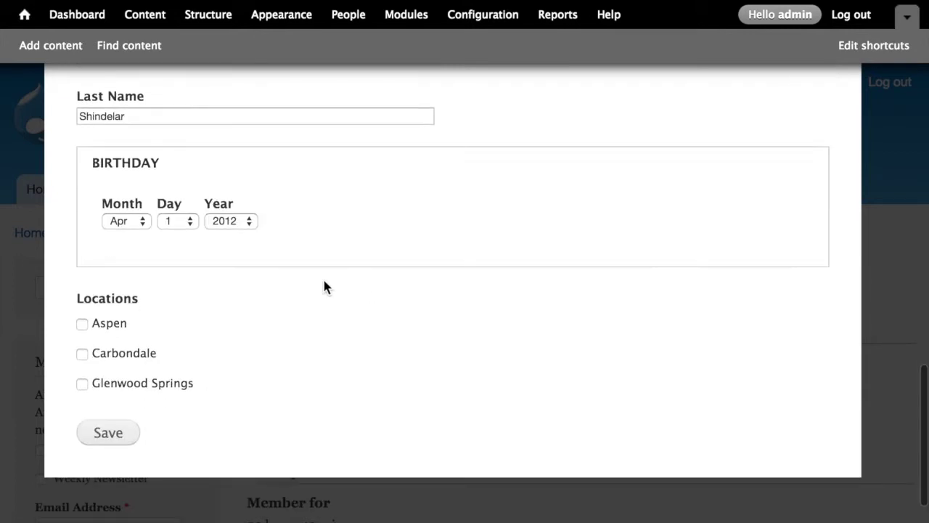
{"action": "left_click", "coordinate": [106, 324]}
{"action": "left_click", "coordinate": [114, 355]}
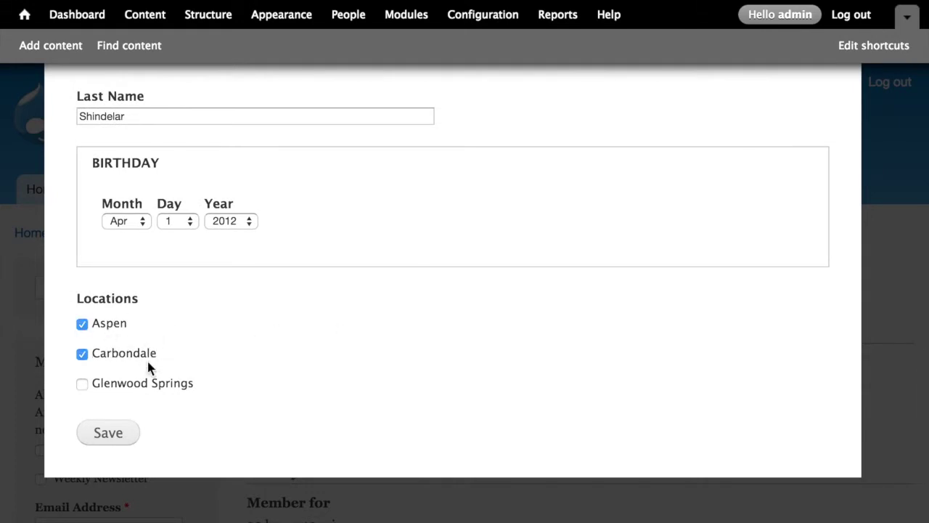
Save the admin account and reload Mailchimp subscribers to show Locations Aspen, Carbondale and Birthday 04/01.
{"action": "left_click", "coordinate": [125, 436]}
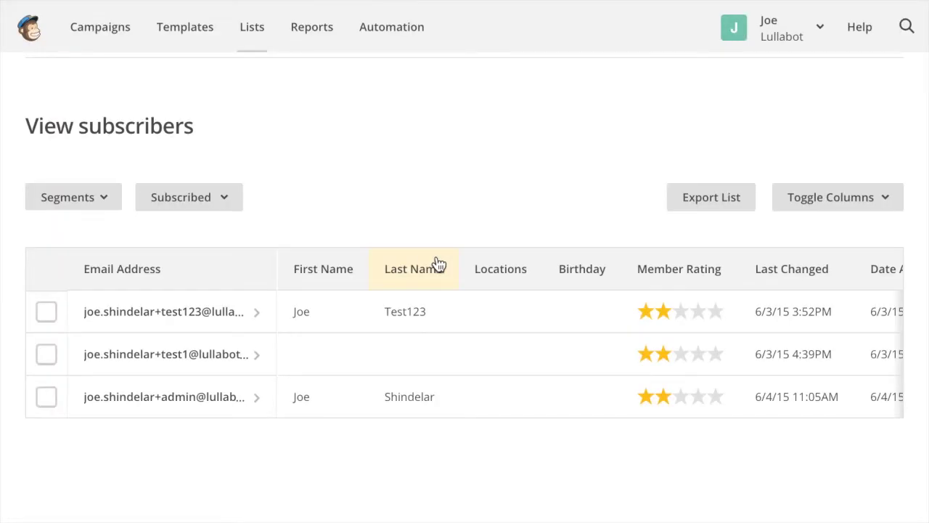
{"action": "left_click", "coordinate": [440, 264]}
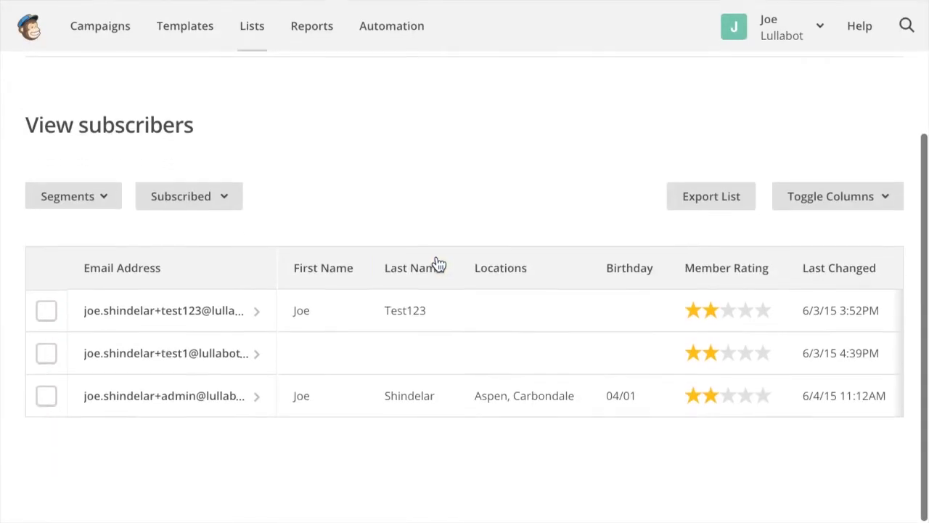